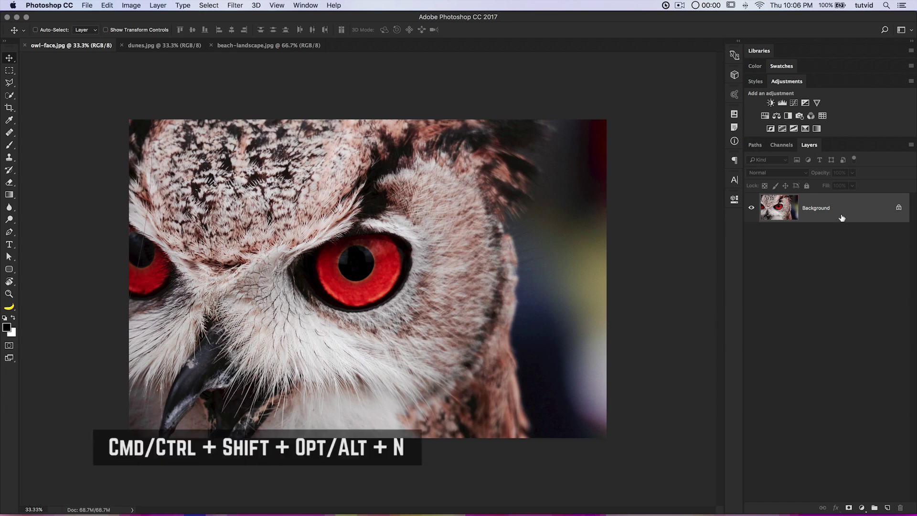
- Add an empty Layer 1 above the Background, then delete it
key(ctrl+shift+alt)
key(ctrl+shift+alt+n)
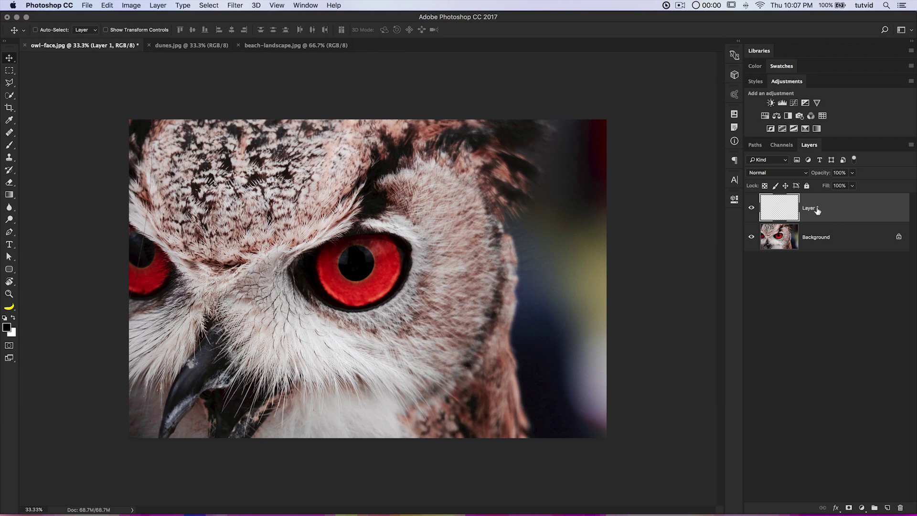
double_click(816, 210)
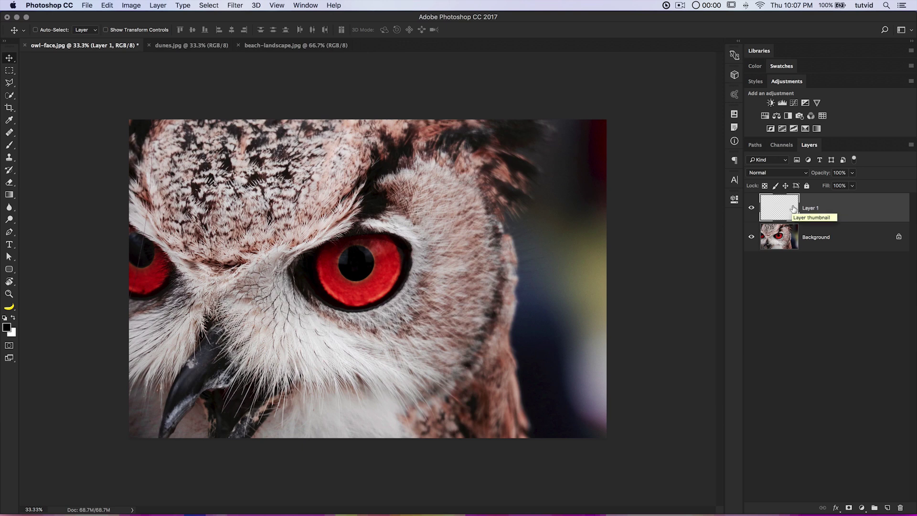
click(833, 211)
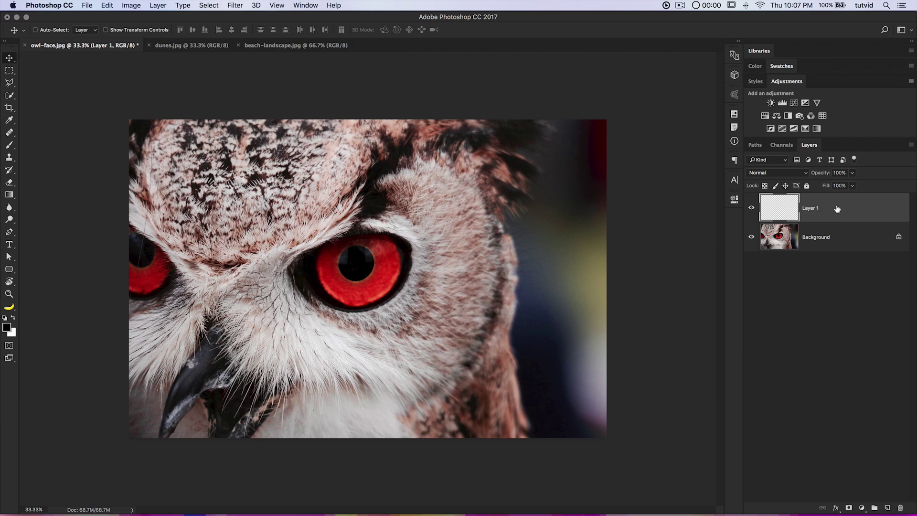
key(BackSpace)
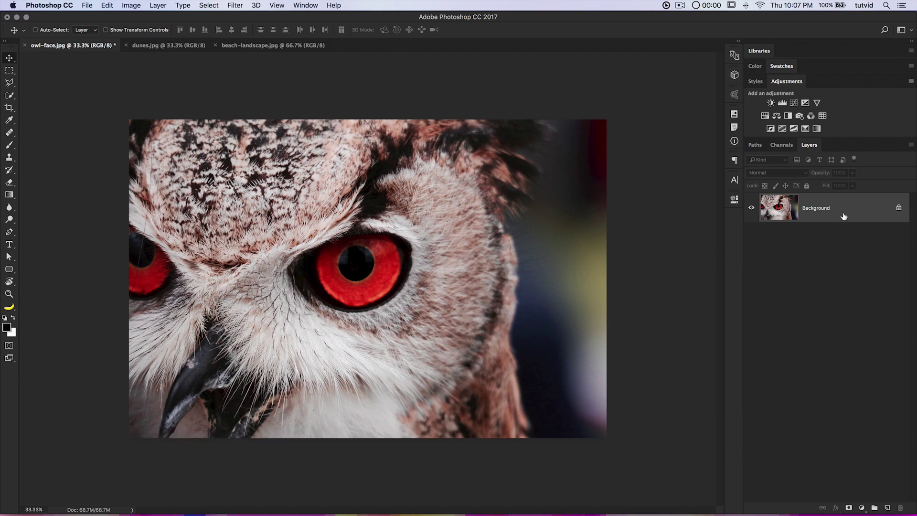
- Duplicate the owl layer into six copies, then select and delete them all
key(ctrl+j)
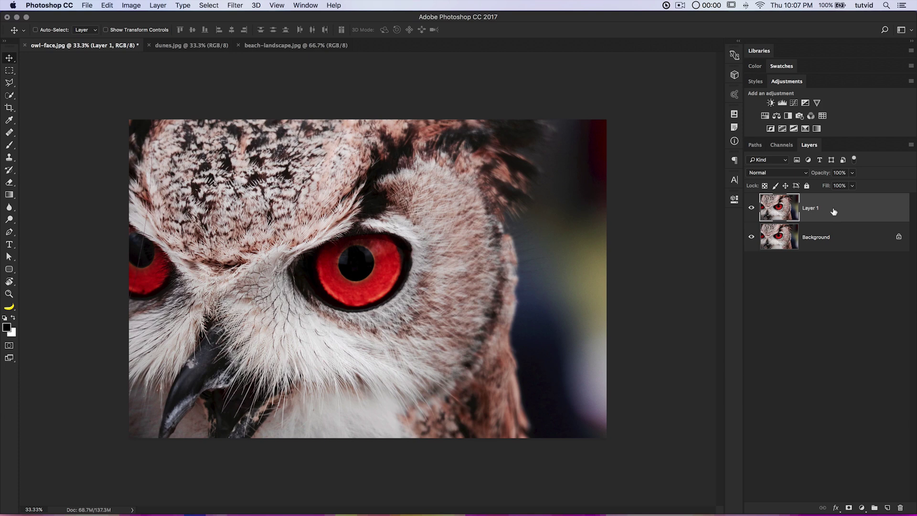
key(ctrl+j)
key(ctrl+j)
key(ctrl+j)
key(ctrl+j)
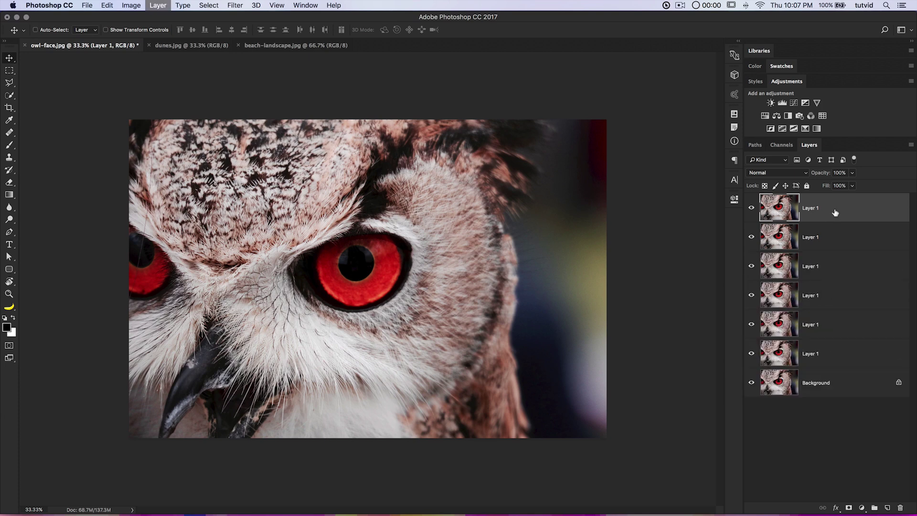
shift+click(827, 353)
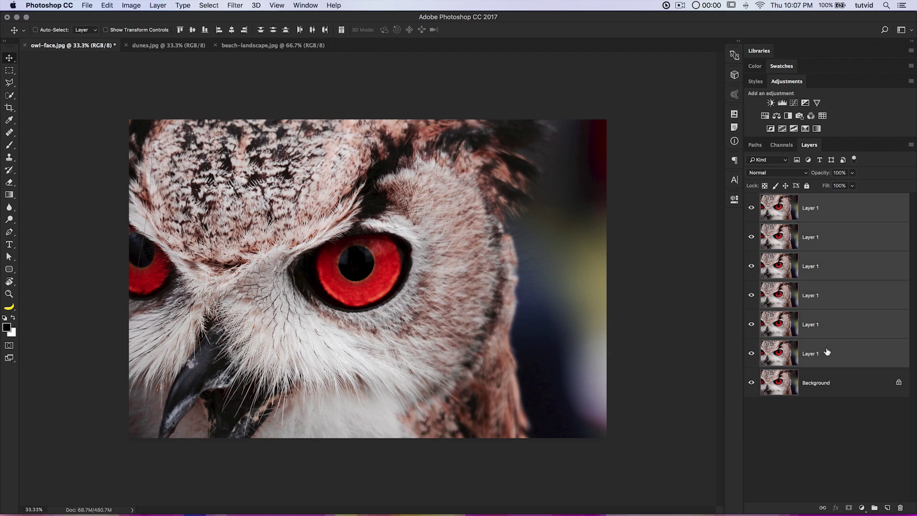
key(Delete)
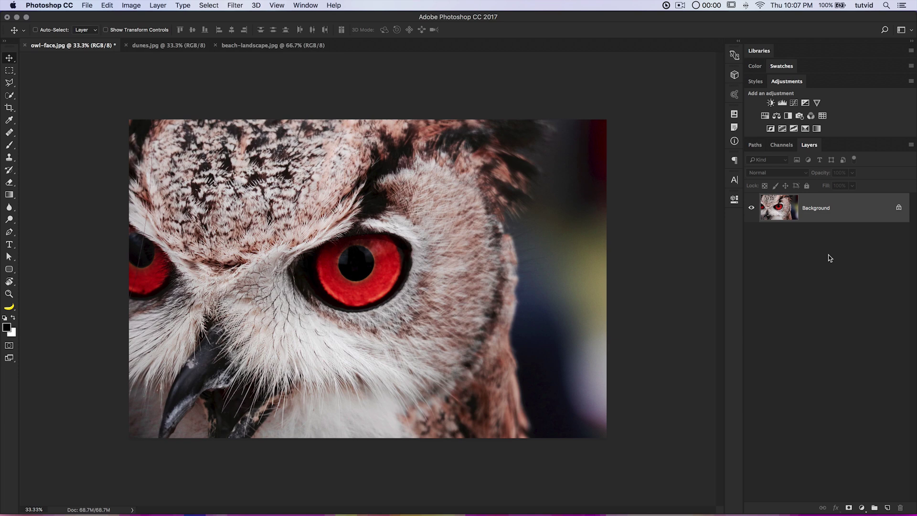
- Restore the six copies, group them into Group 1, ungroup them, and select the top one
key(ctrl+z)
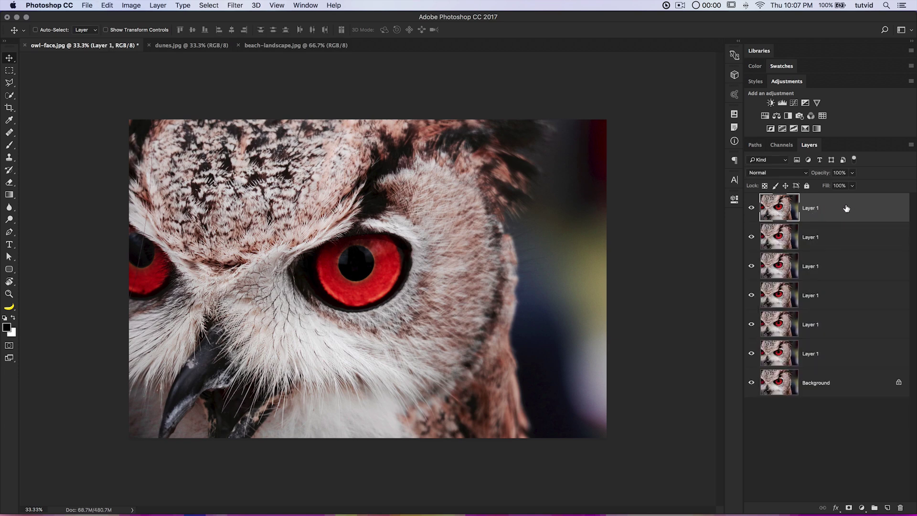
shift+click(832, 354)
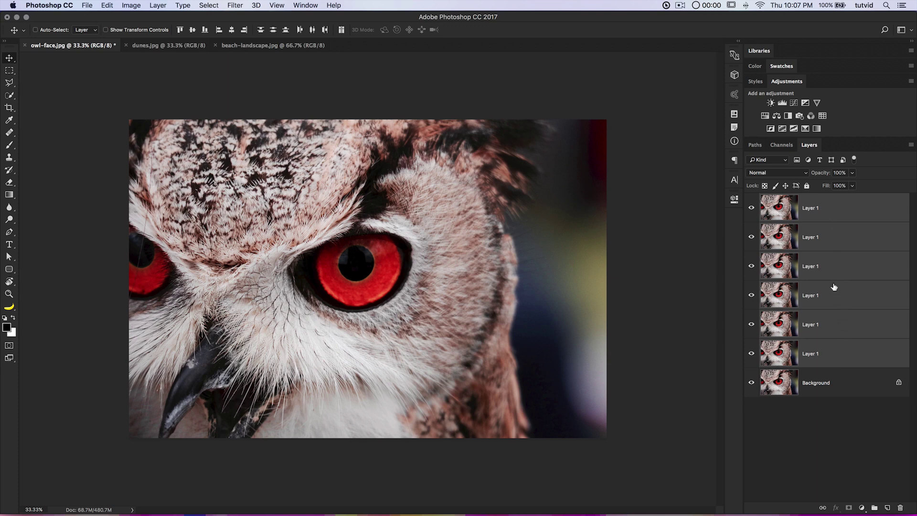
key(ctrl+g)
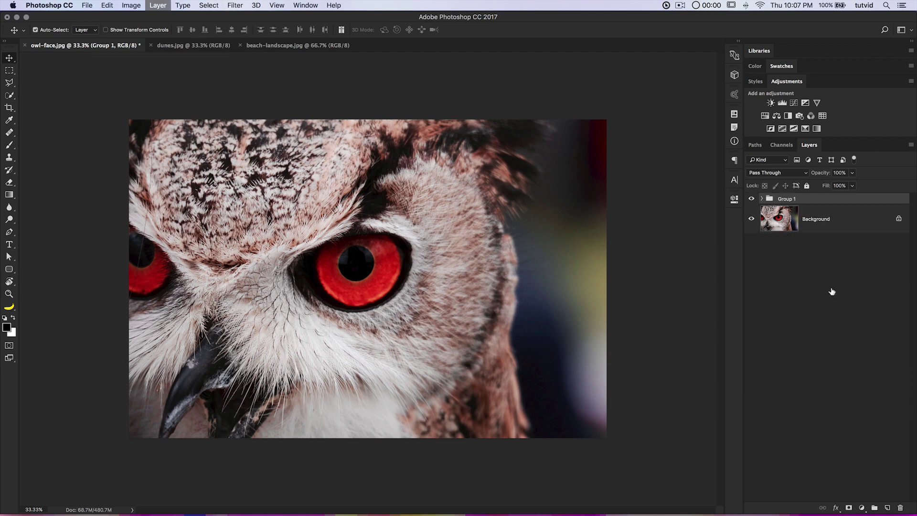
click(762, 198)
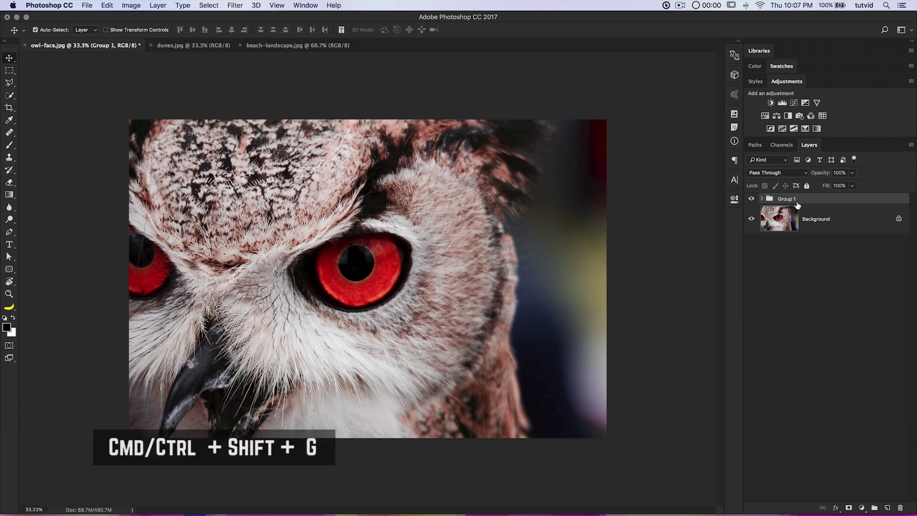
key(ctrl+shift+g)
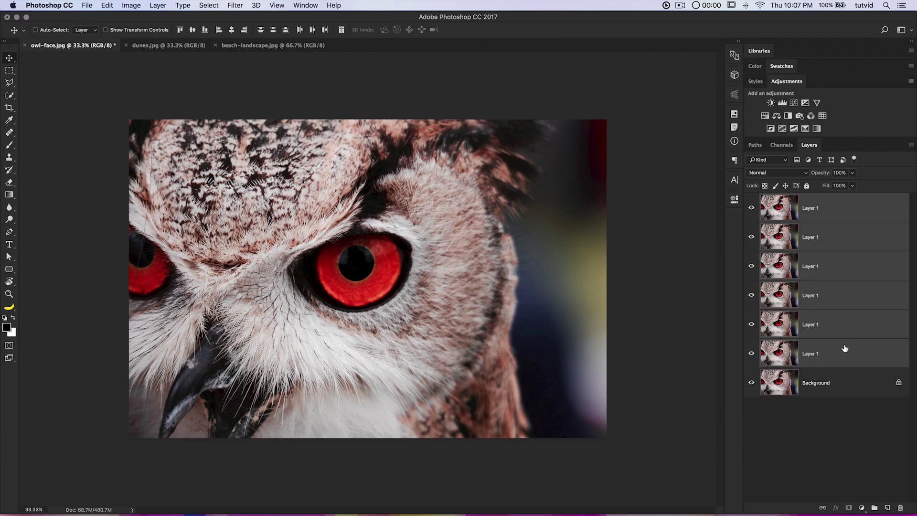
click(835, 208)
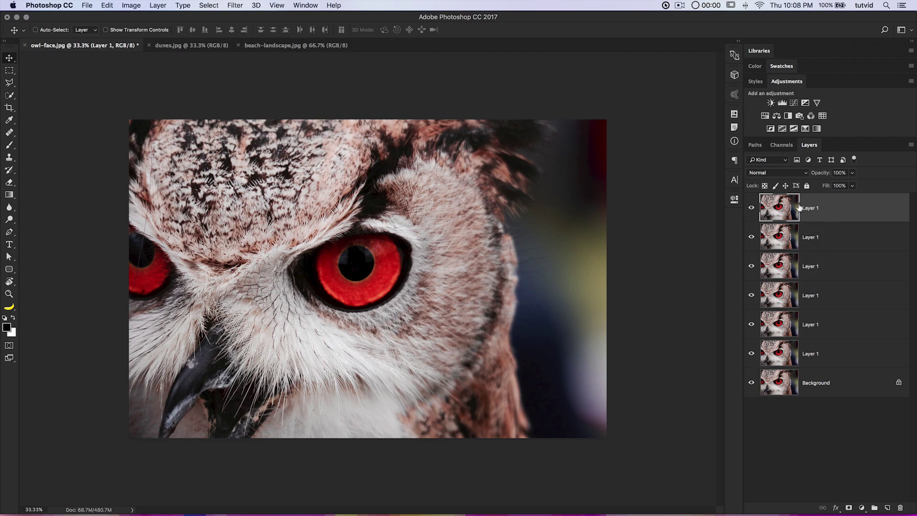
- Set the owl copies to Soft Light, Multiply and Overlay blend modes
click(792, 172)
click(791, 273)
click(809, 240)
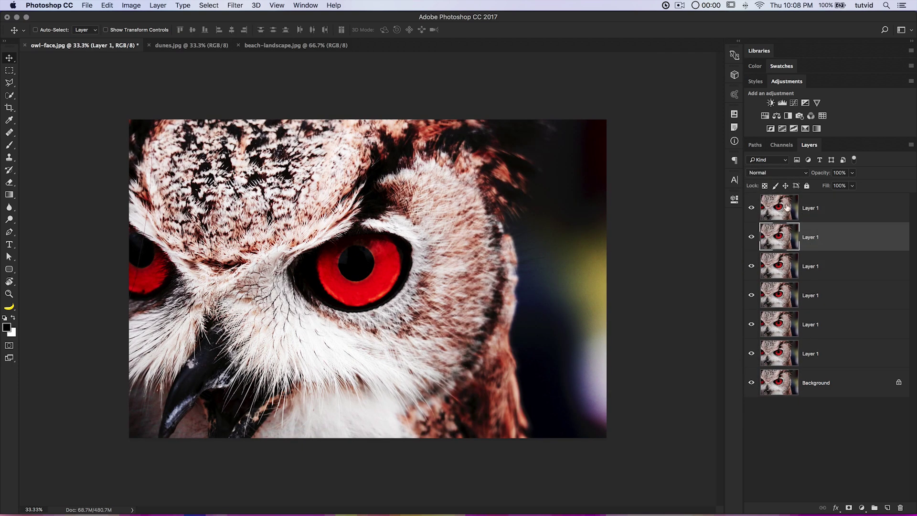
click(785, 175)
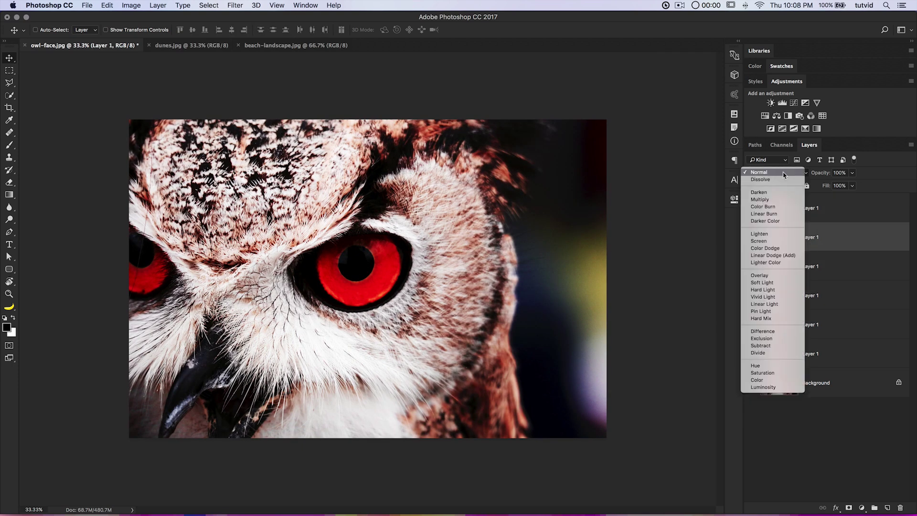
click(786, 284)
click(795, 293)
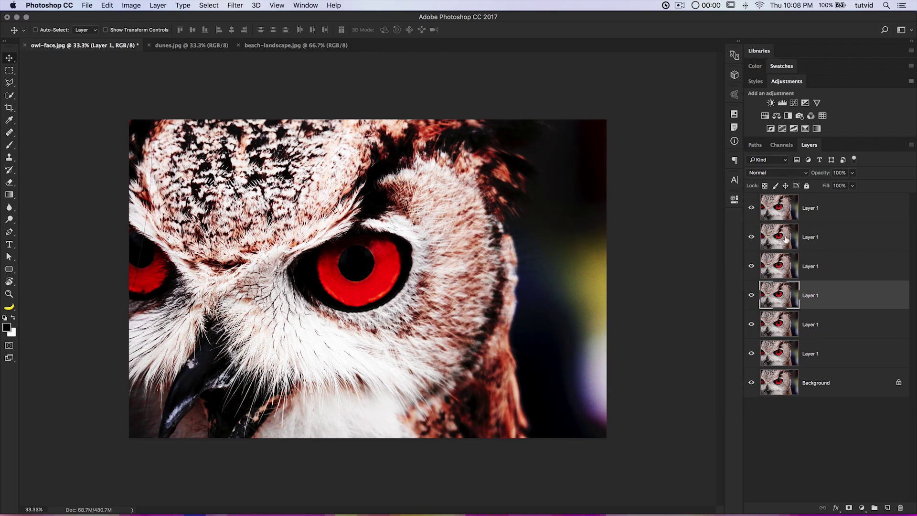
click(784, 266)
click(778, 173)
click(767, 202)
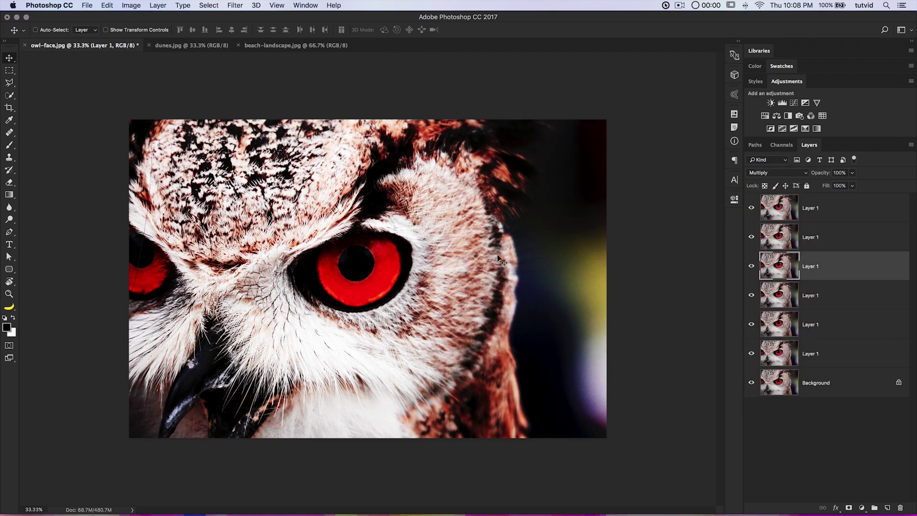
click(844, 214)
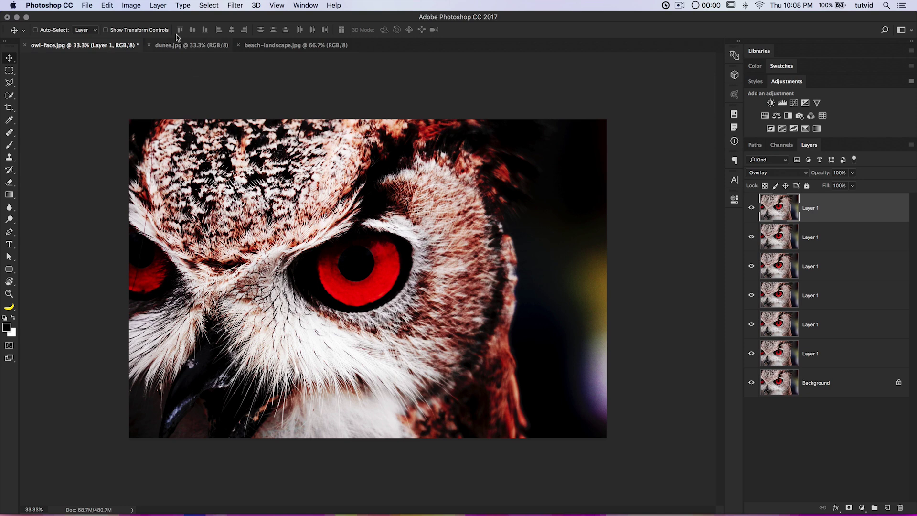
- Flatten the image from the Layer menu, then undo the flatten
click(163, 6)
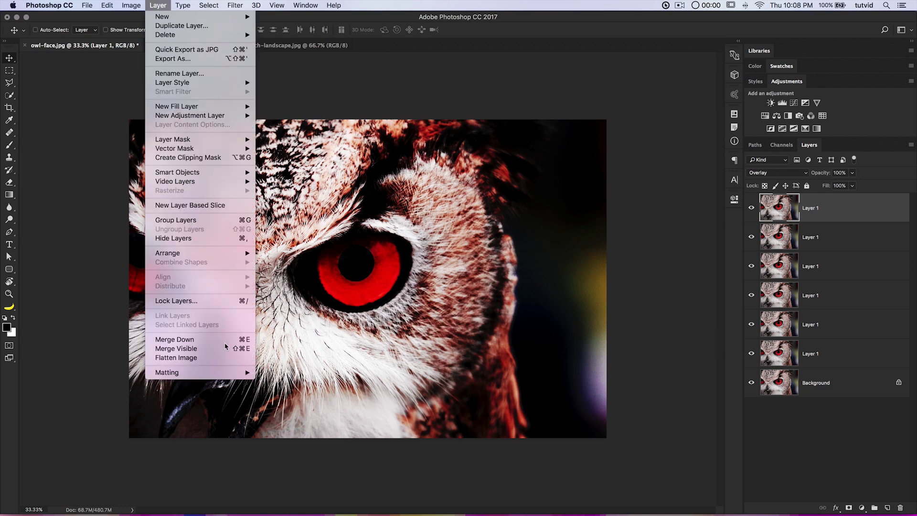
click(179, 357)
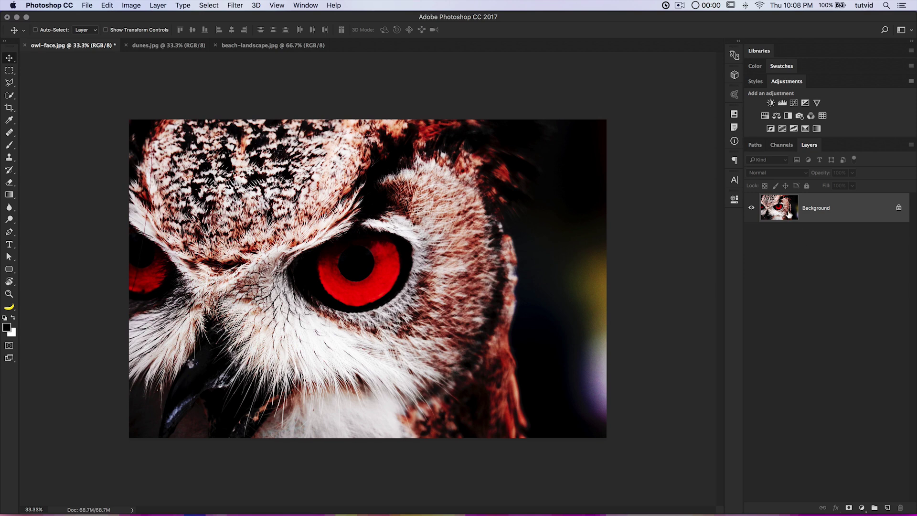
key(ctrl+z)
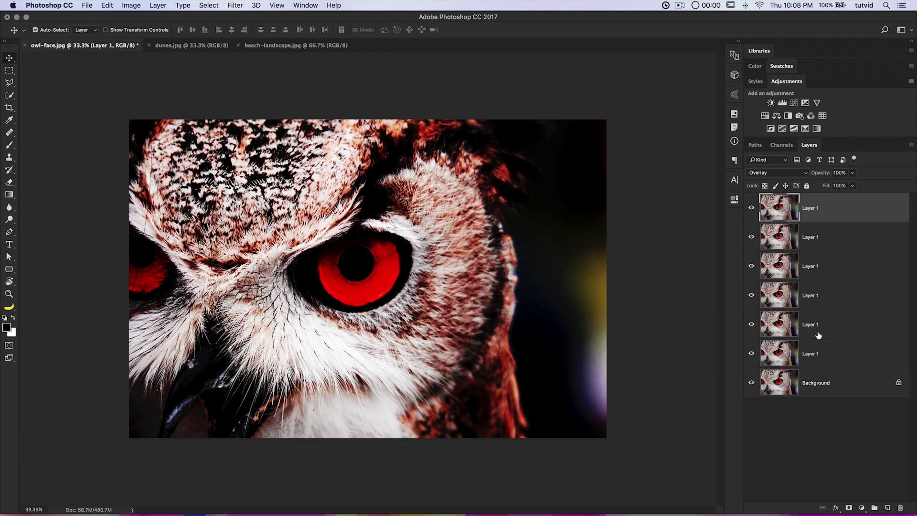
- Stamp the visible layers into a merged Layer 2, then delete it
key(super+shift+alt+e)
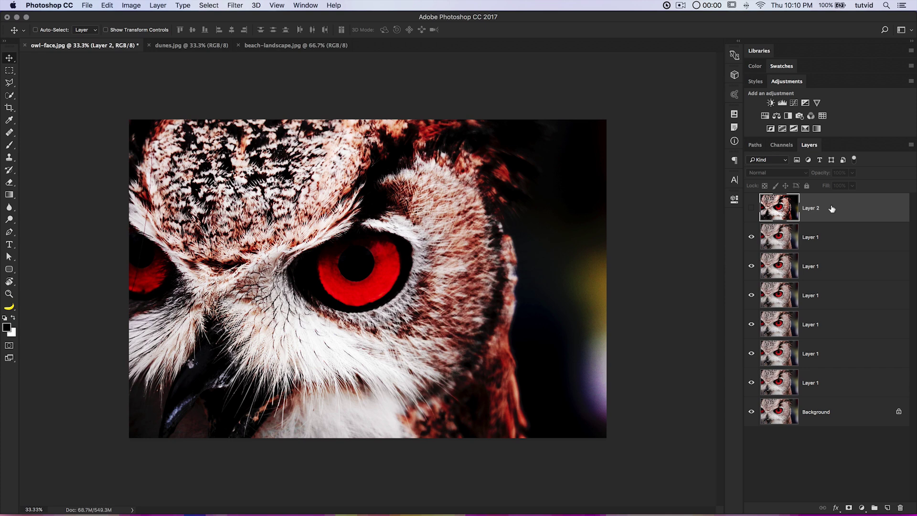
key(BackSpace)
- Delete four of the owl copies and set the top copy back to Normal blending
click(834, 238)
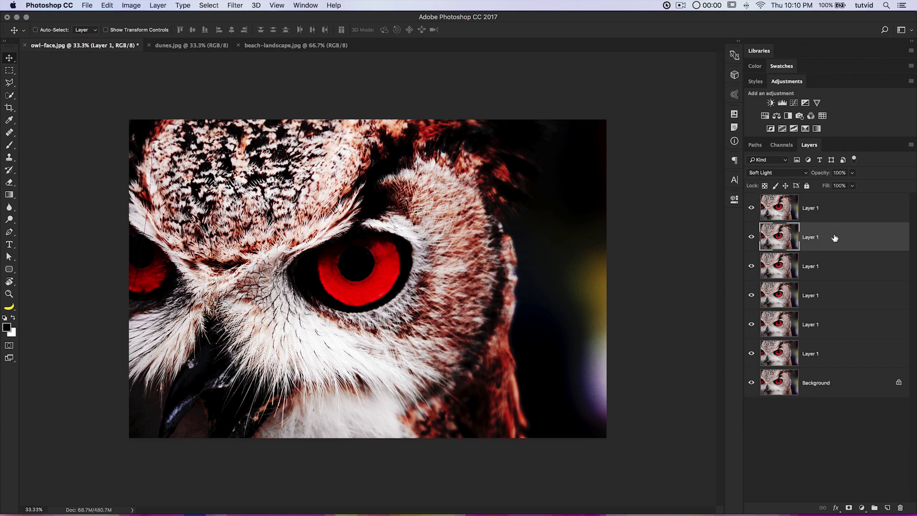
click(835, 265)
shift+click(831, 351)
key(BackSpace)
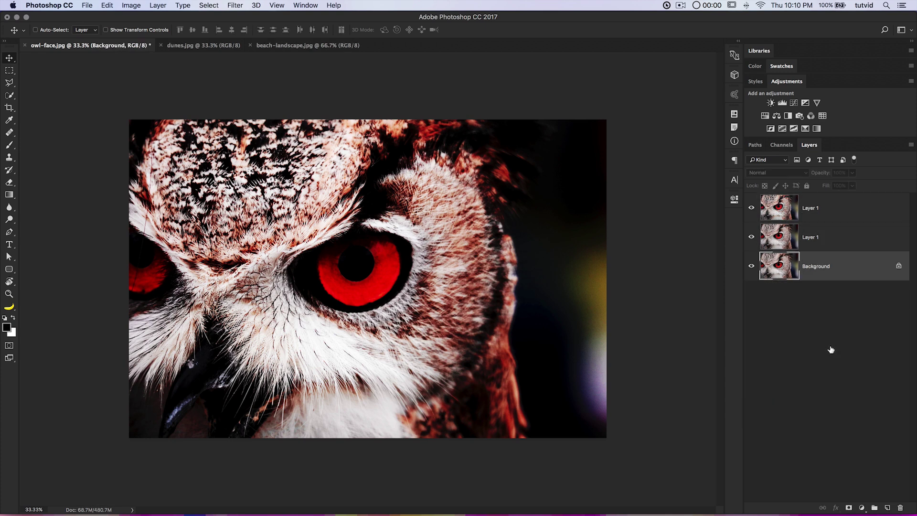
click(821, 238)
click(808, 217)
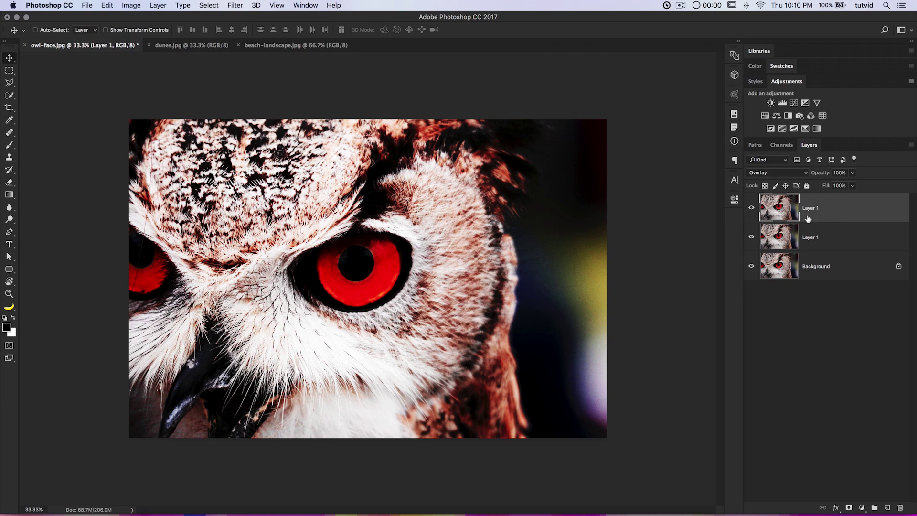
click(760, 173)
click(770, 72)
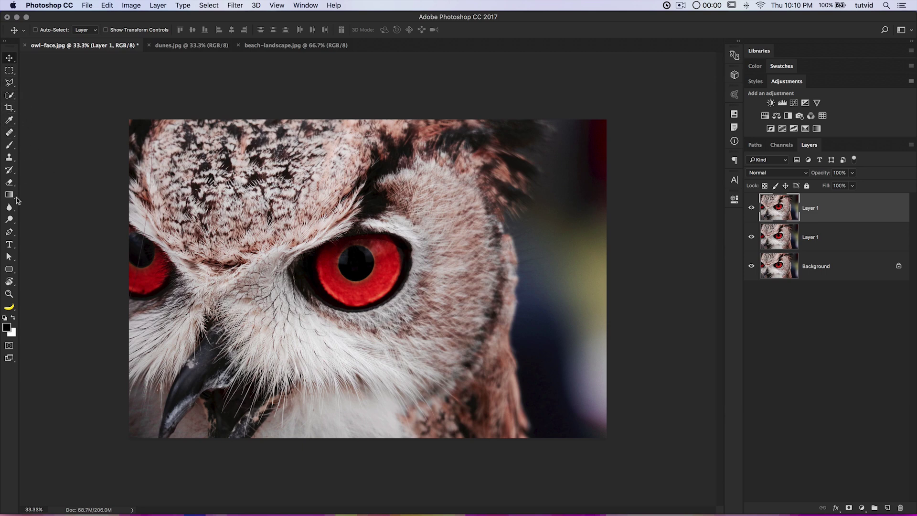
- With an enlarged Eraser brush, erase four diagonal bands across the top owl copy
click(10, 133)
click(9, 182)
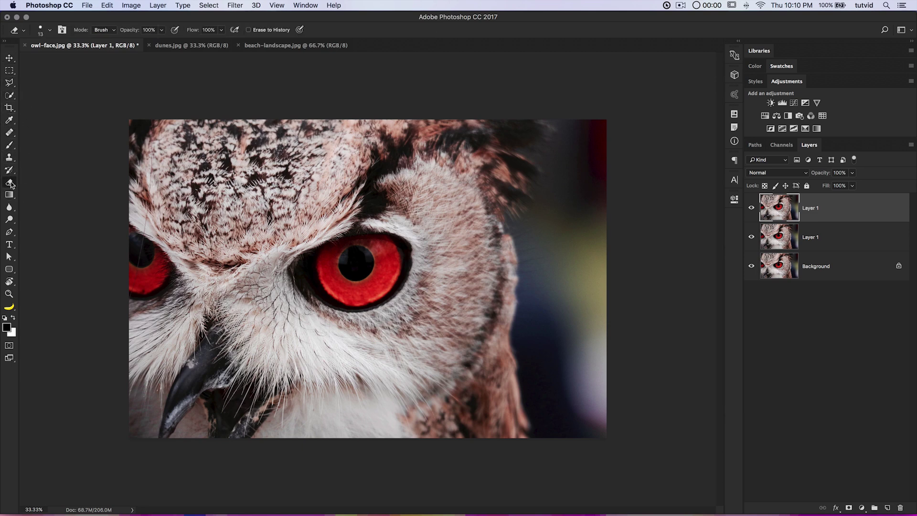
click(36, 183)
right_click(291, 247)
drag(344, 268, 392, 270)
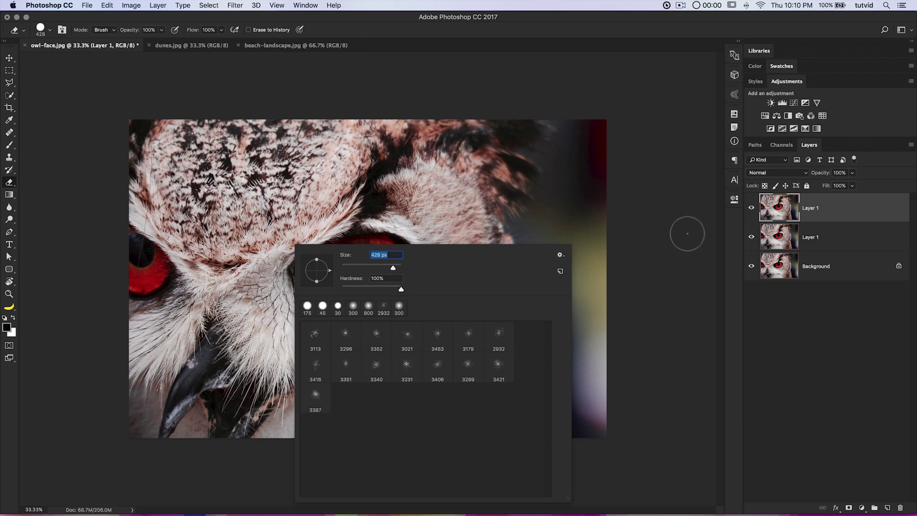
key(Return)
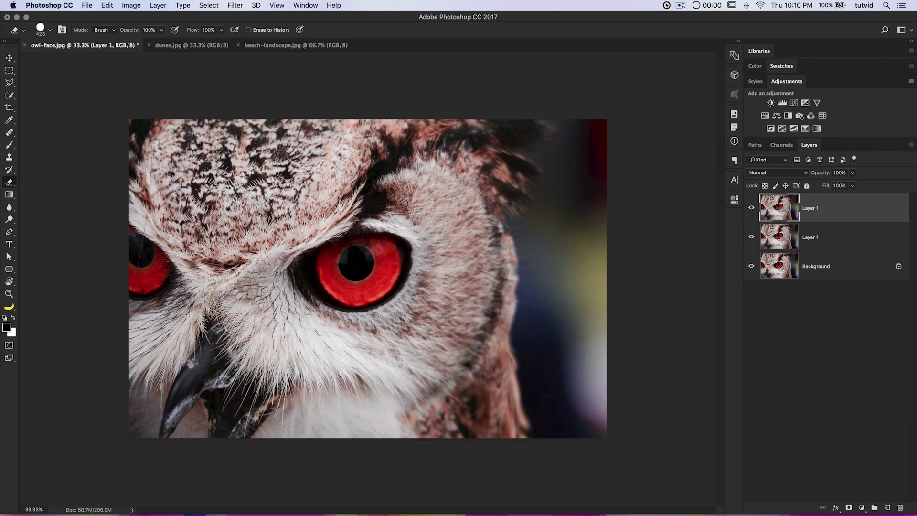
drag(132, 384, 458, 98)
drag(280, 451, 598, 153)
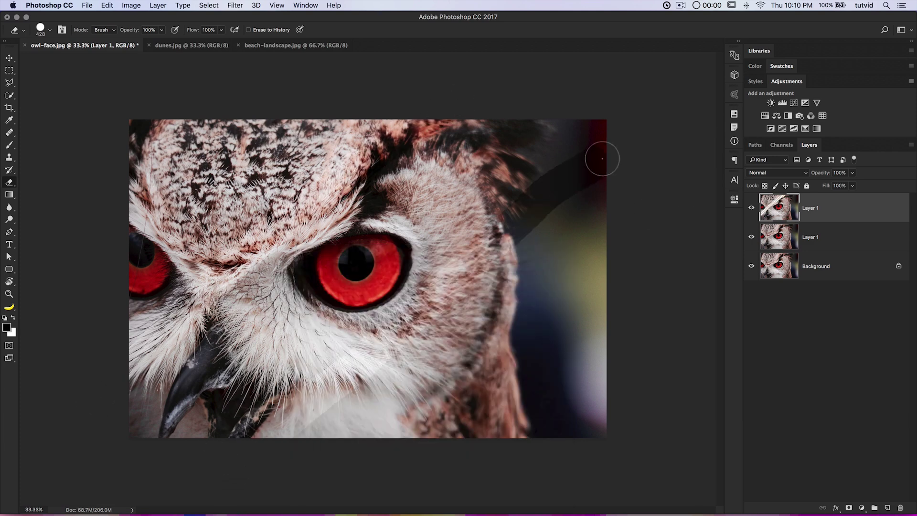
drag(388, 460, 629, 209)
drag(81, 223, 297, 85)
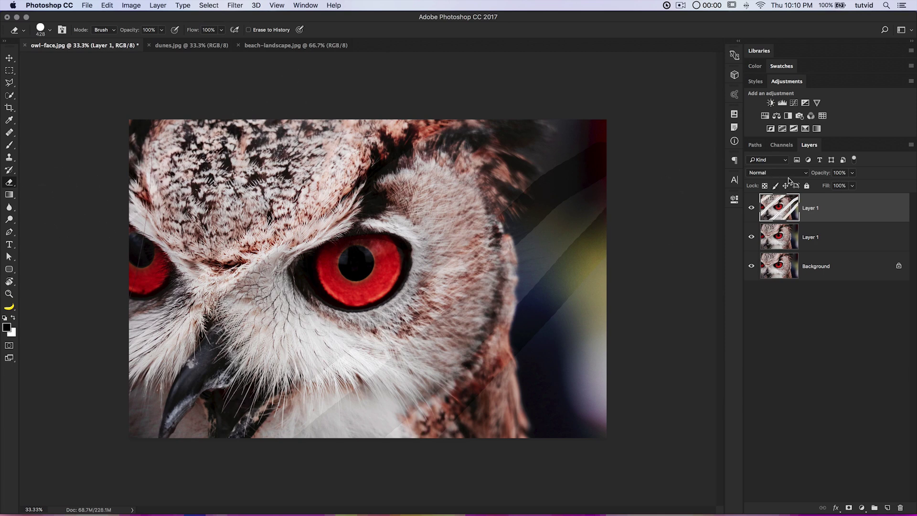
- Shift the top layer's hue to about -160 so the owl's eyes turn blue
key(ctrl+u)
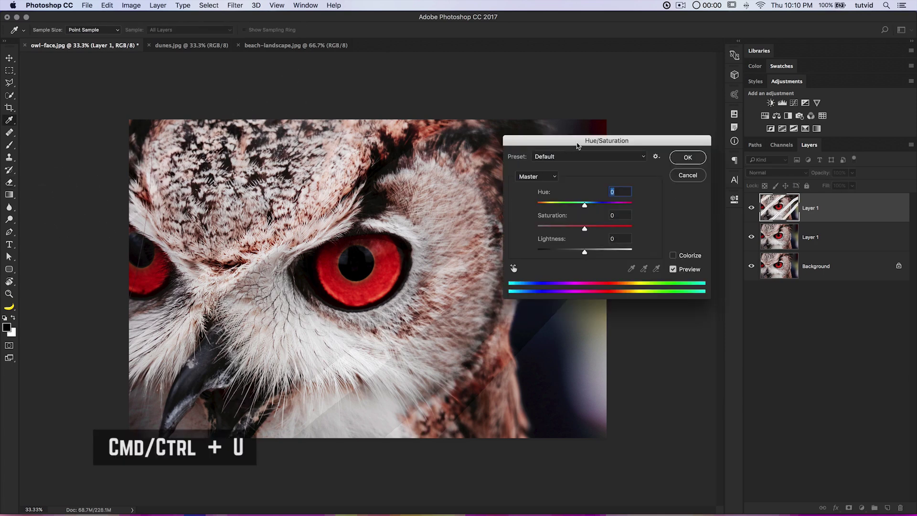
drag(577, 145, 534, 181)
drag(541, 242, 495, 242)
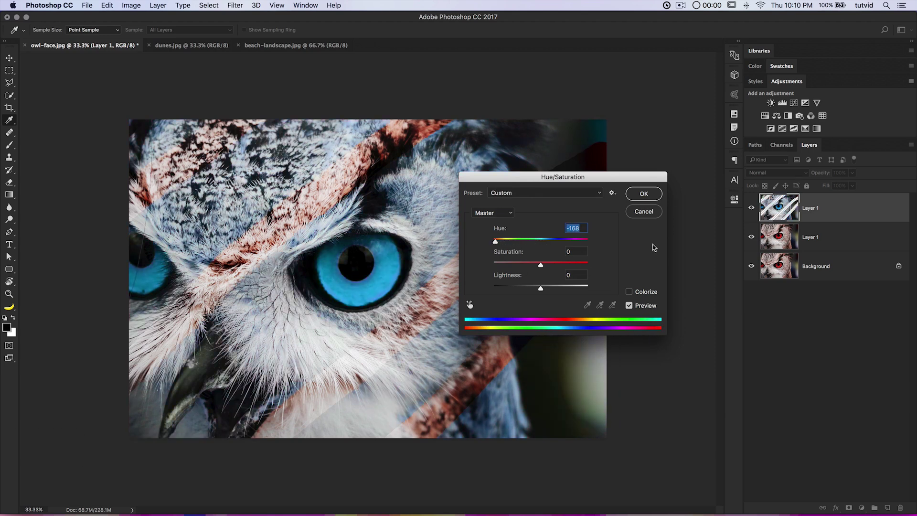
click(644, 193)
key(e)
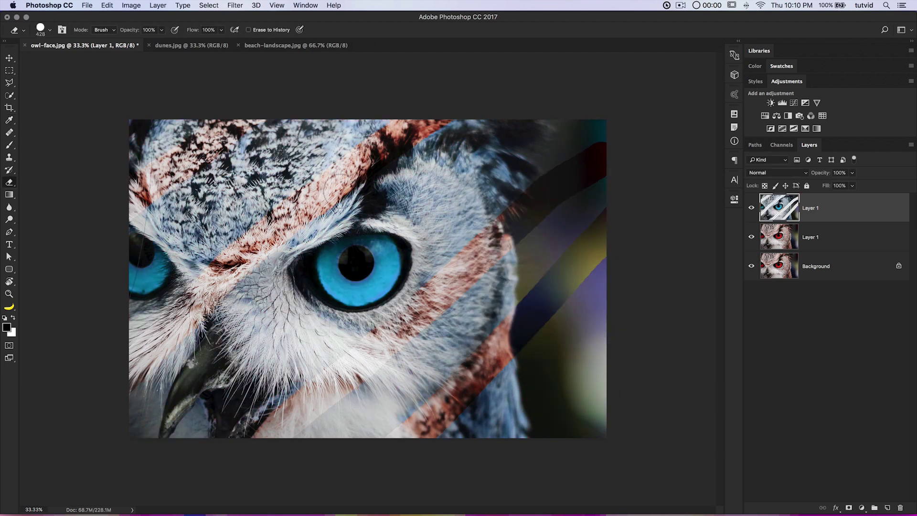
- Set the middle owl layer to Normal and tint it yellow with Hue +33, Saturation +78
click(797, 237)
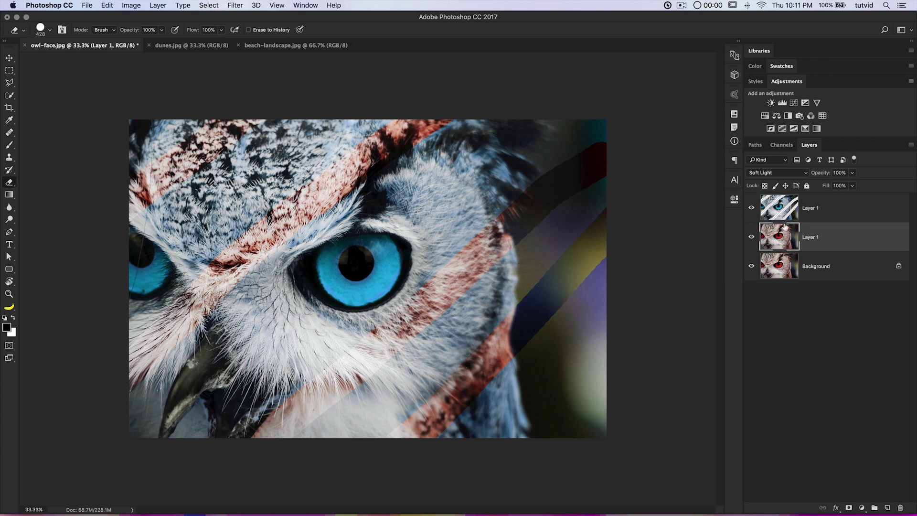
click(784, 174)
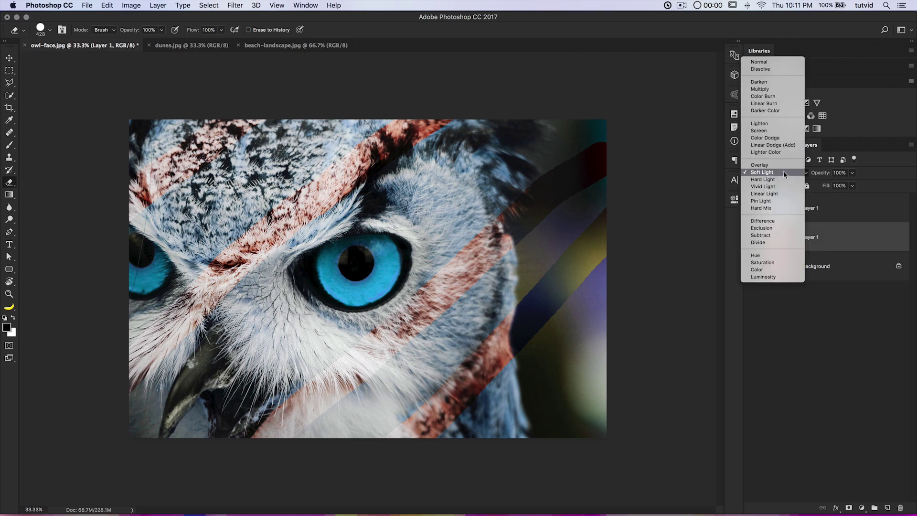
click(759, 62)
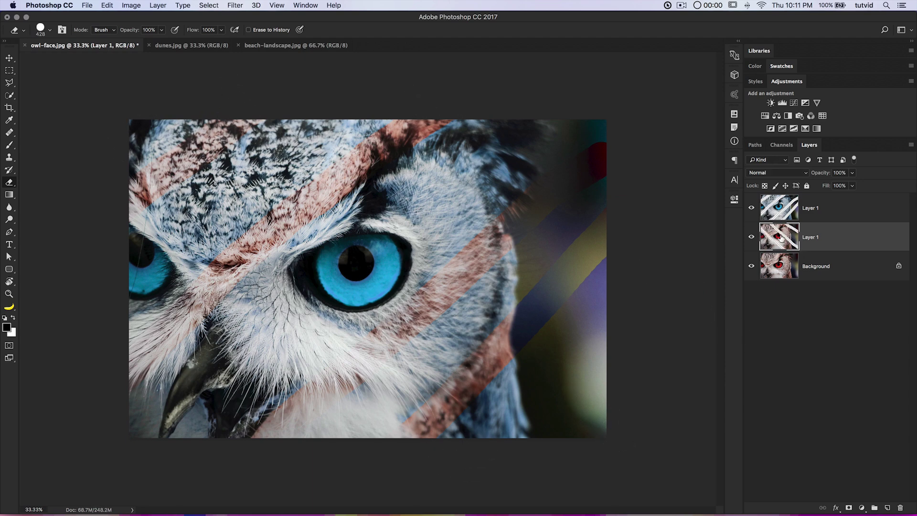
key(ctrl+u)
drag(542, 177, 562, 189)
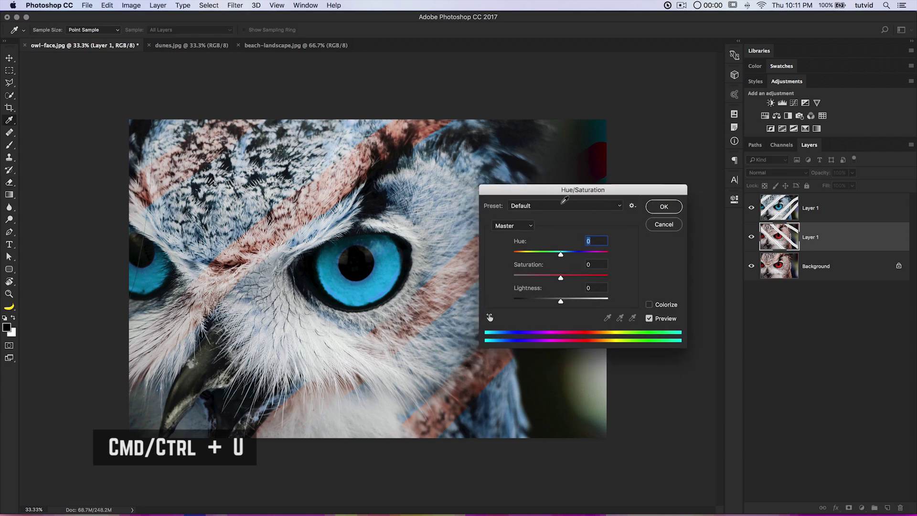
drag(560, 254, 608, 254)
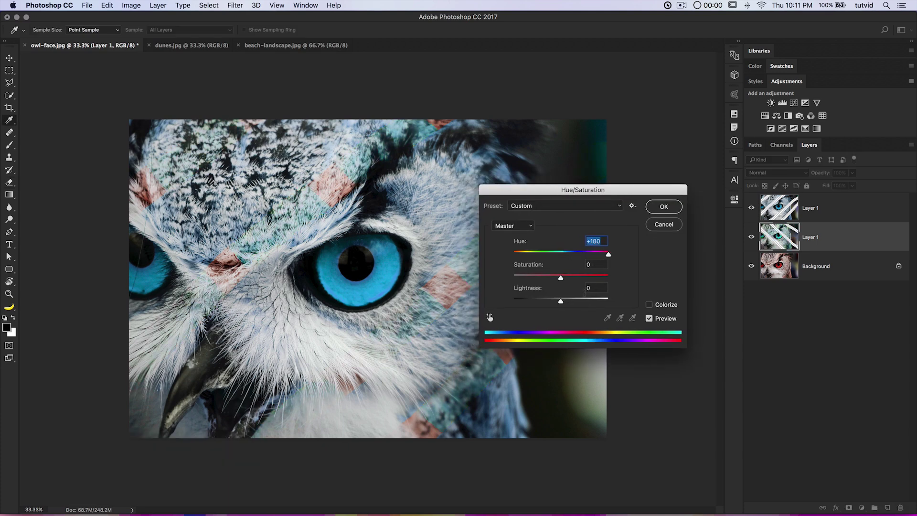
click(578, 254)
drag(562, 278, 598, 279)
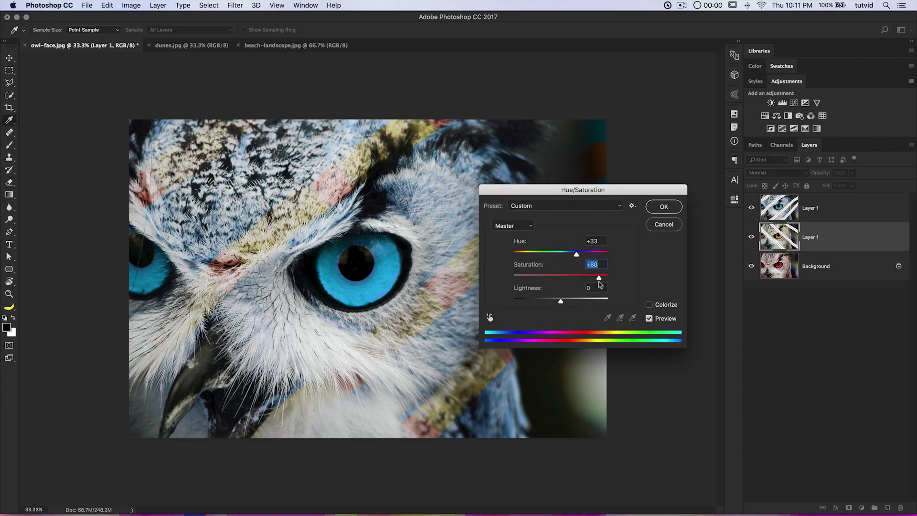
click(663, 207)
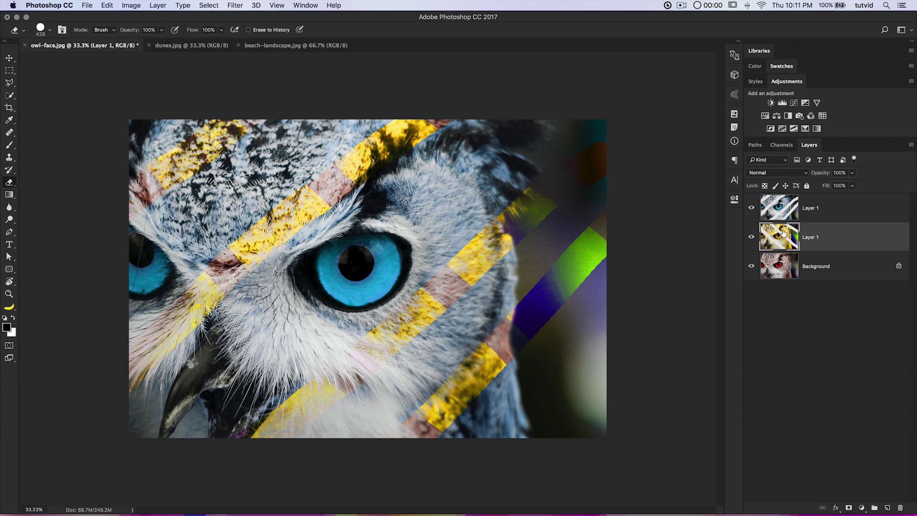
click(843, 217)
shift+click(842, 236)
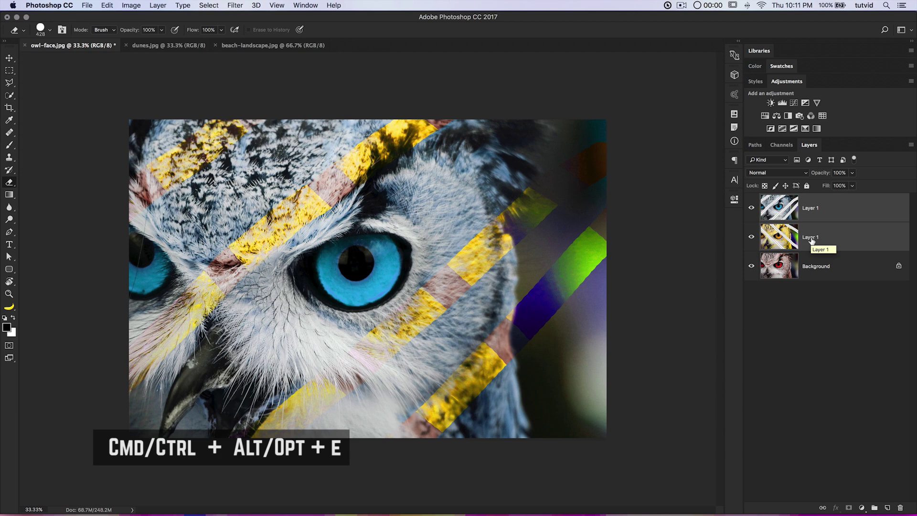
- Try a merged stamp layer, discard it, then delete both striped owl layers
key(ctrl+alt+e)
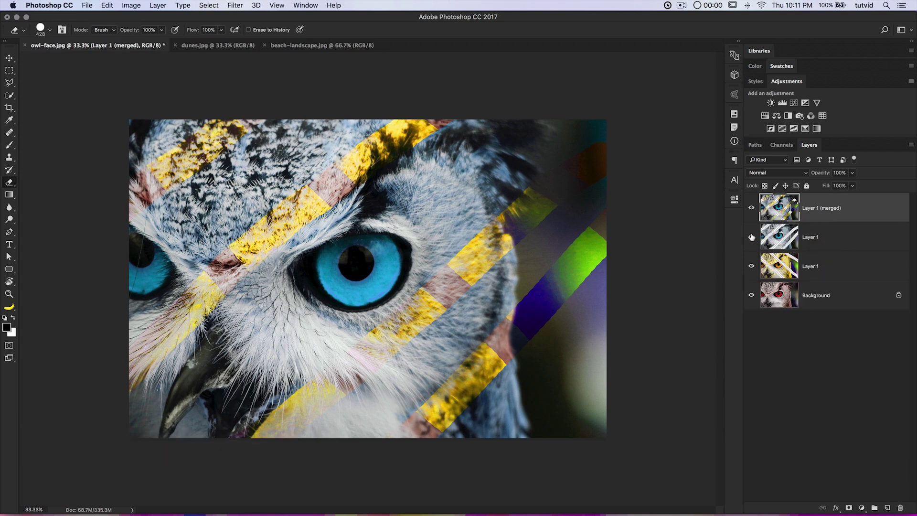
drag(751, 236, 751, 295)
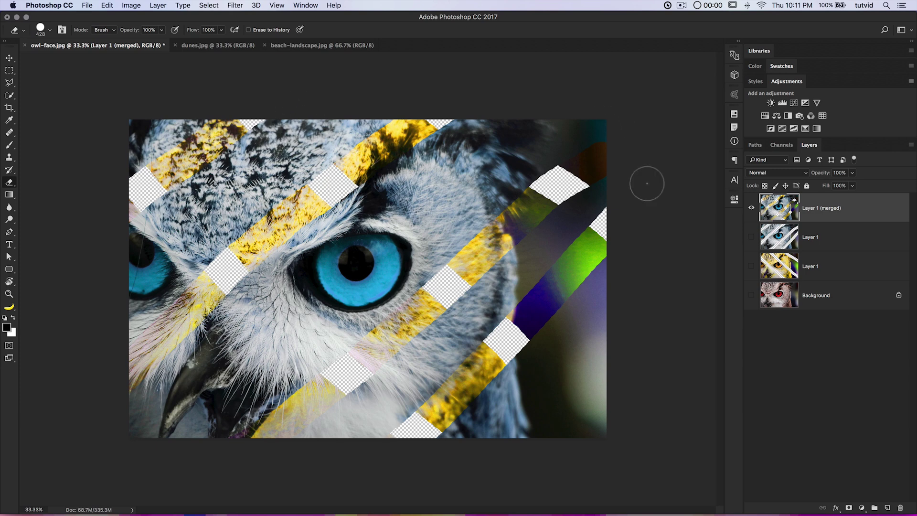
drag(752, 236, 751, 295)
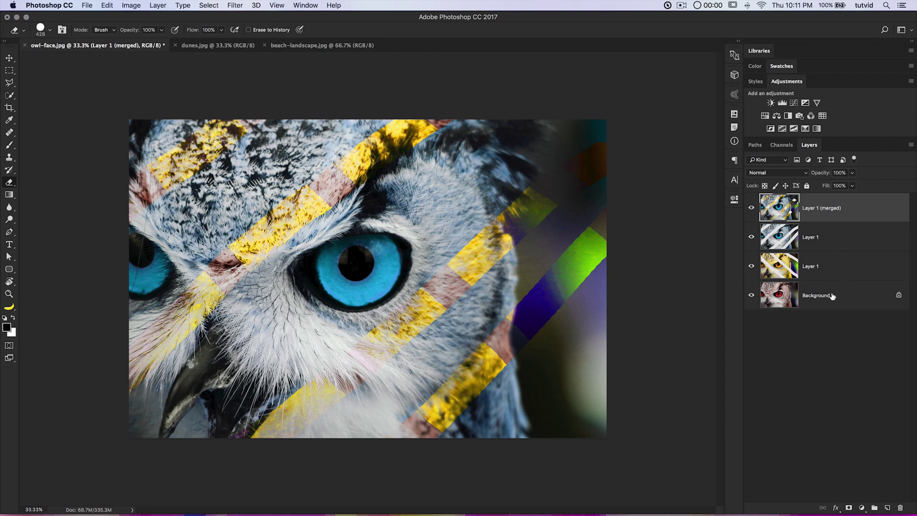
key(Delete)
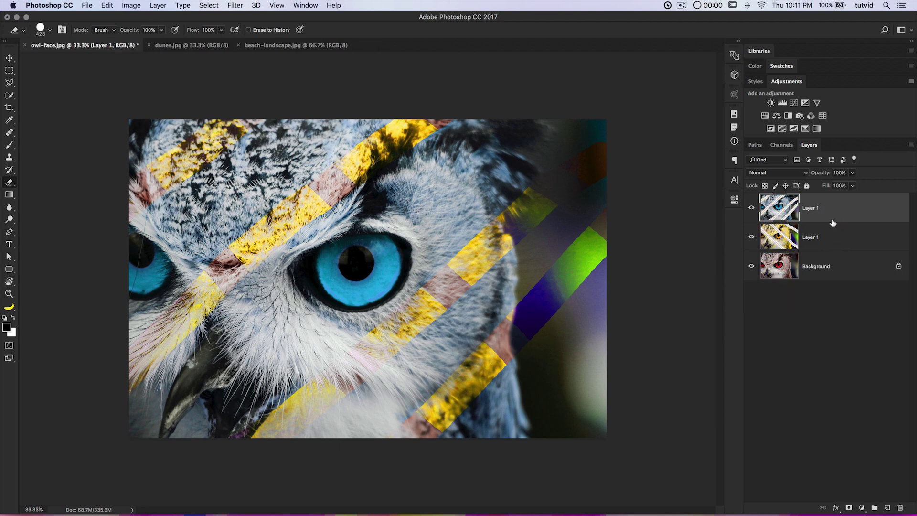
shift+click(846, 236)
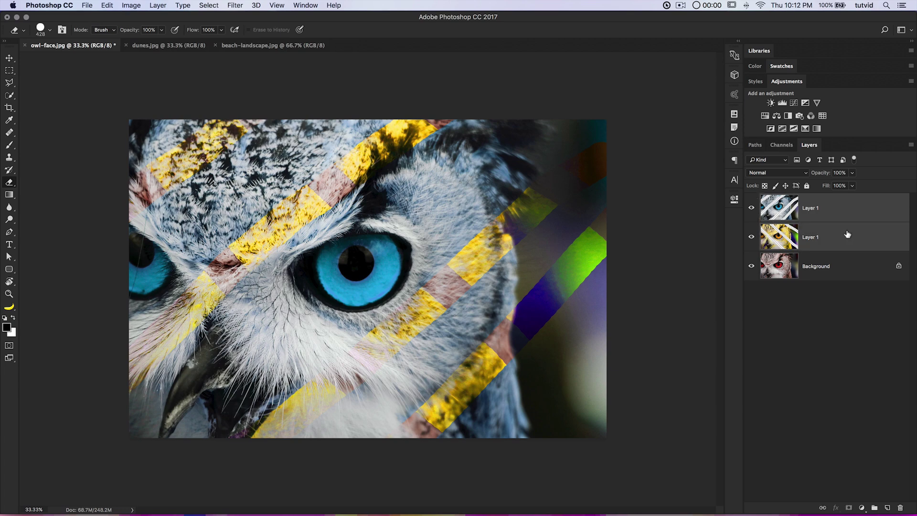
key(Delete)
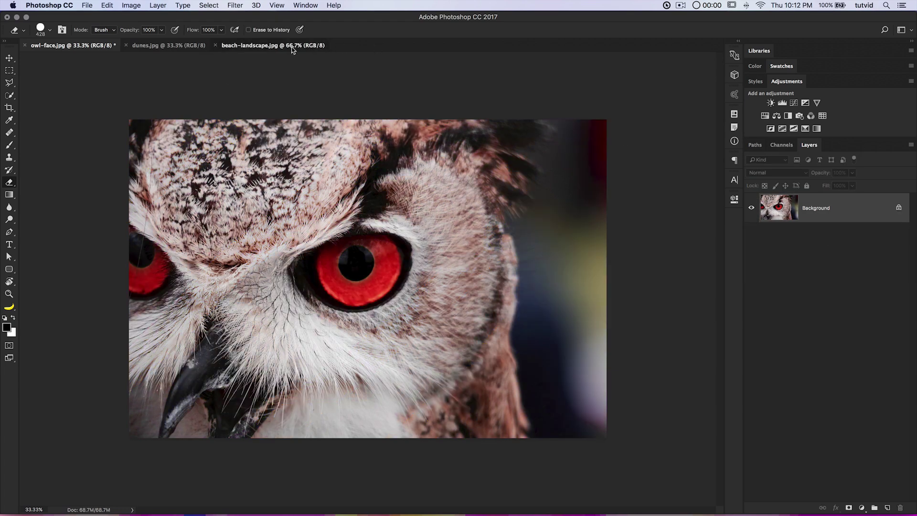
- Switch to dunes.jpg and try a faded S-curve in Curves, then cancel it
click(293, 45)
click(172, 45)
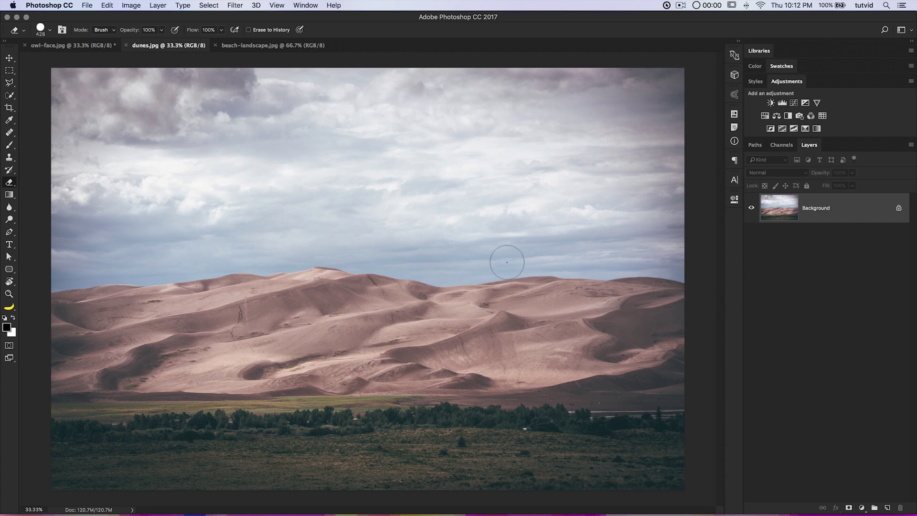
key(super+m)
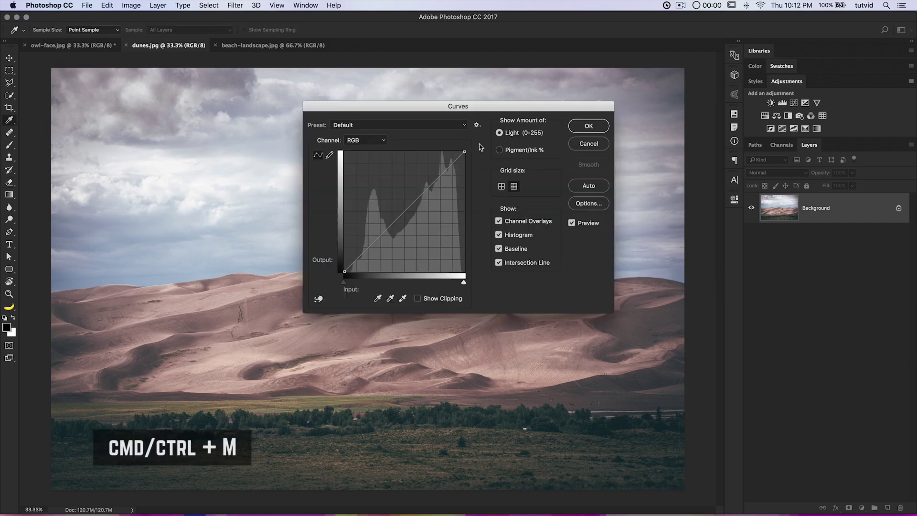
drag(491, 108, 391, 159)
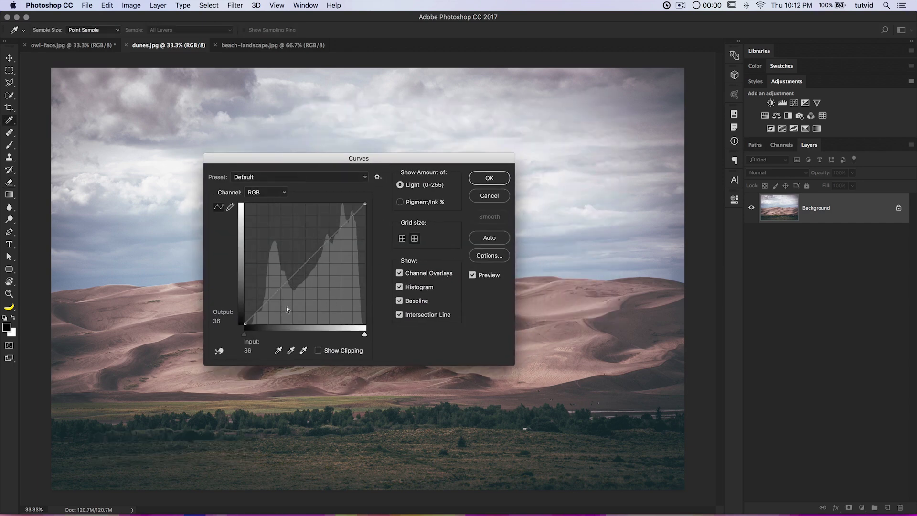
drag(281, 287, 283, 298)
drag(315, 256, 315, 248)
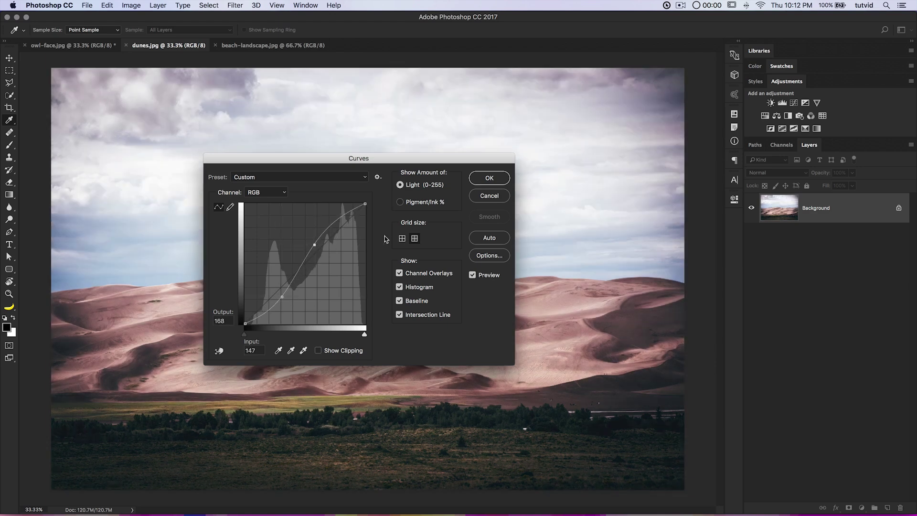
drag(364, 204, 367, 221)
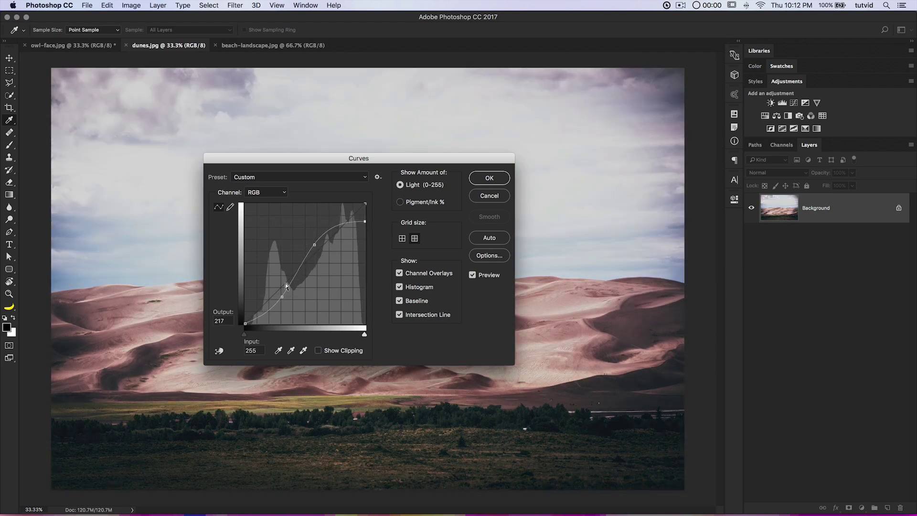
drag(245, 324, 245, 315)
drag(430, 160, 366, 177)
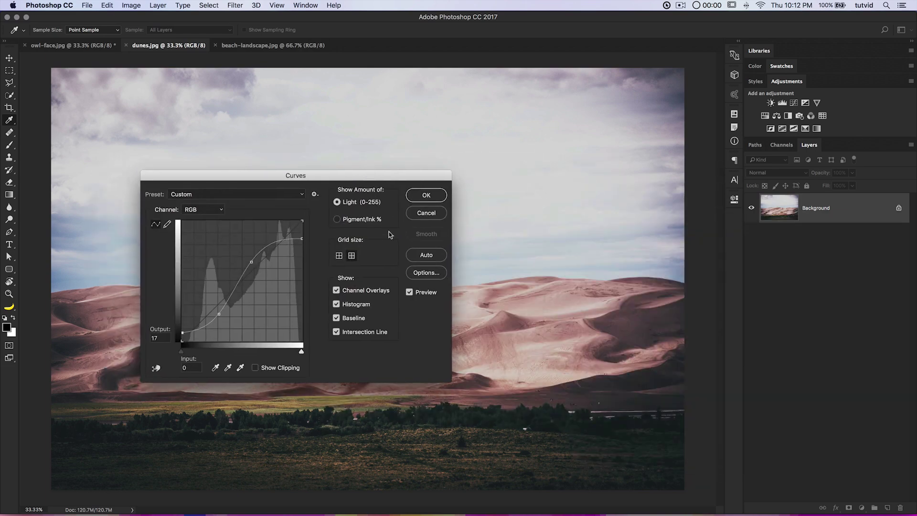
click(426, 213)
key(e)
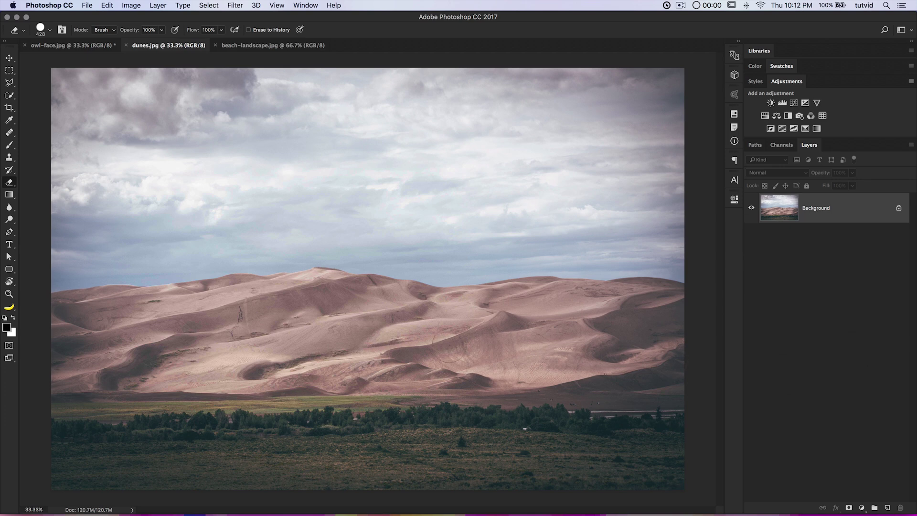
click(107, 5)
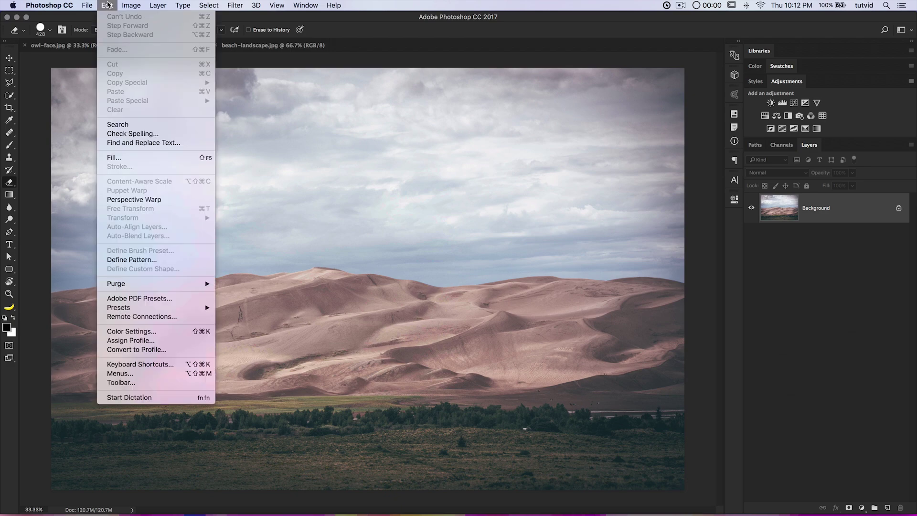
click(140, 364)
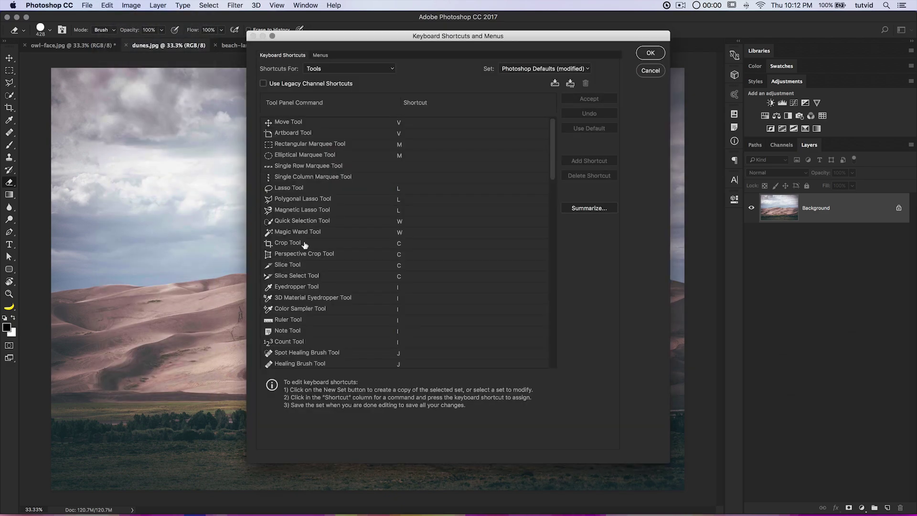
click(326, 68)
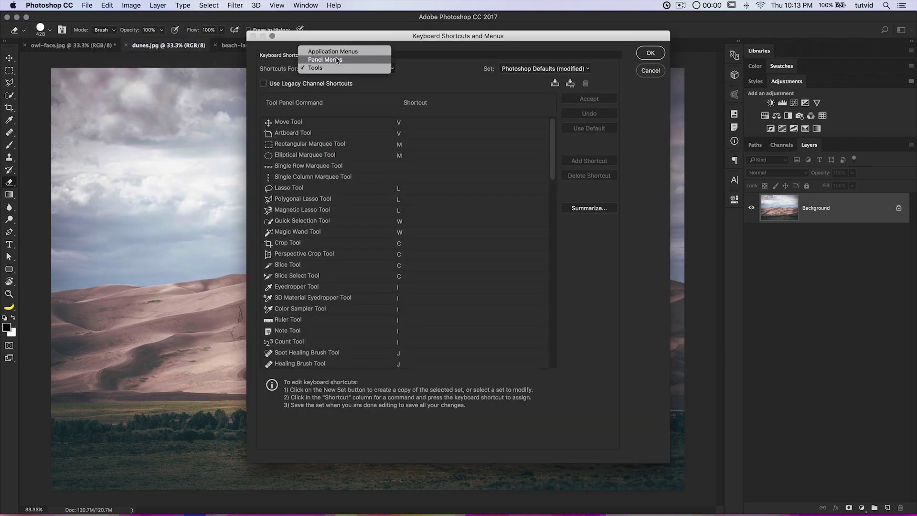
click(337, 60)
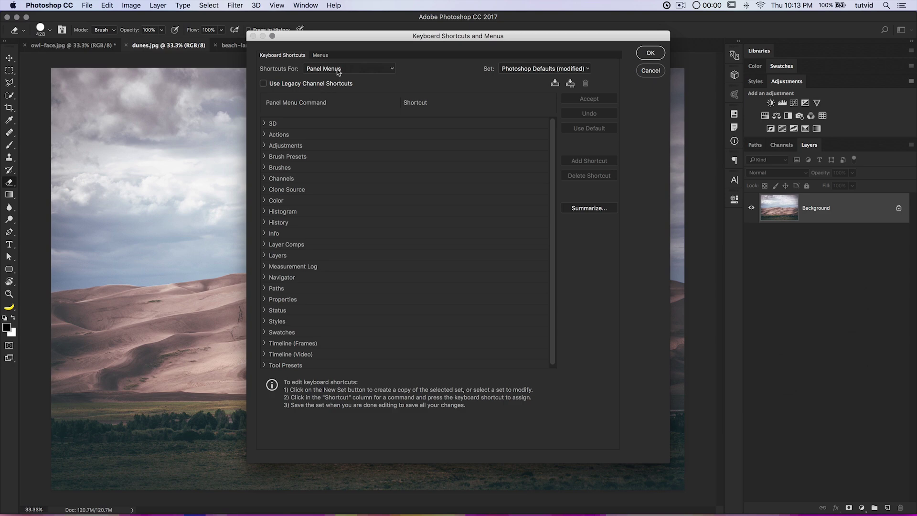
click(336, 68)
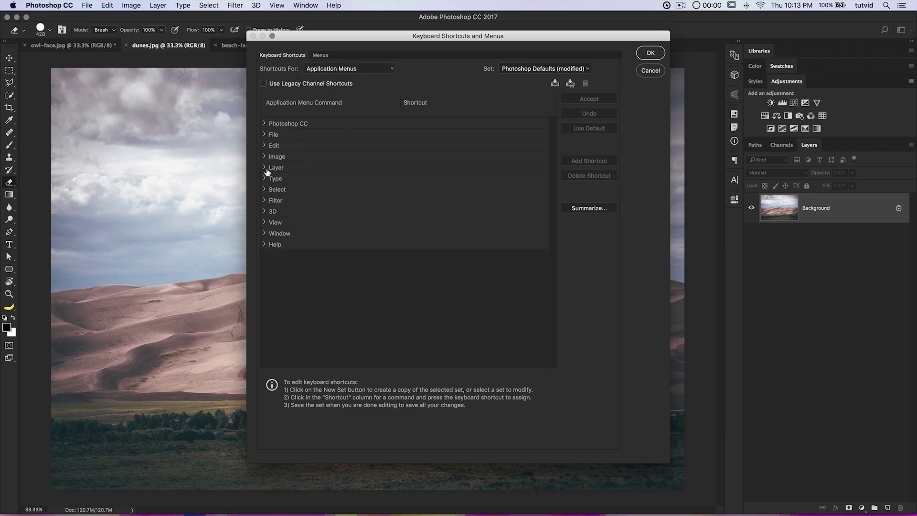
click(265, 167)
scroll(335, 262, down, 1)
scroll(335, 262, down, 5)
scroll(333, 264, down, 3)
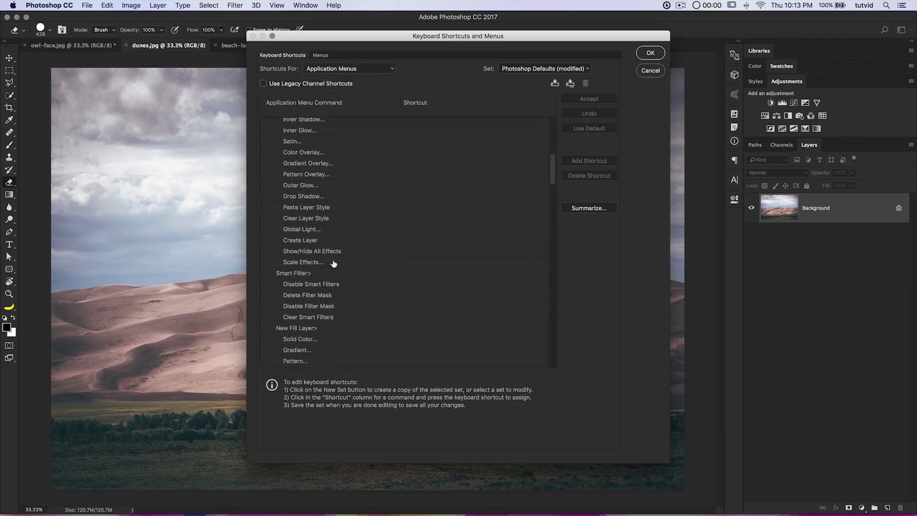
scroll(333, 263, down, 4)
scroll(328, 243, down, 1)
scroll(304, 293, down, 1)
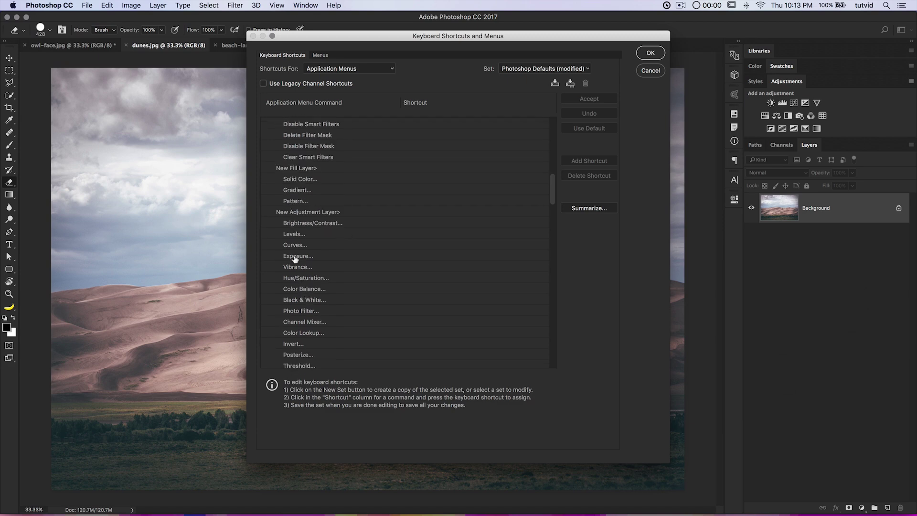
click(295, 246)
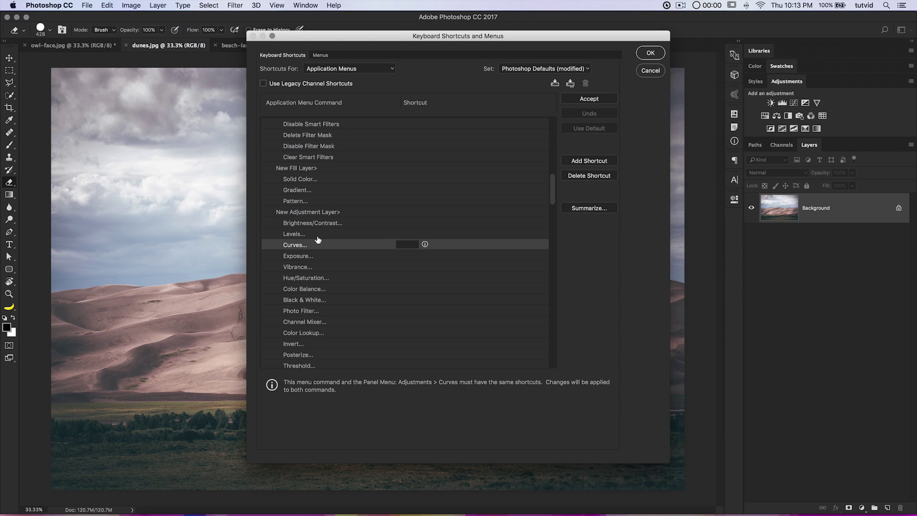
key(super+m)
text(⌘+M)
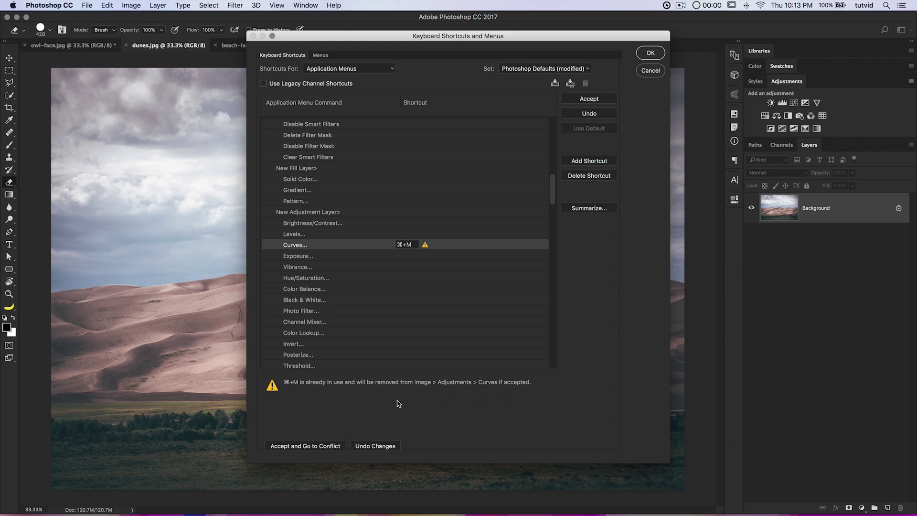
key(Escape)
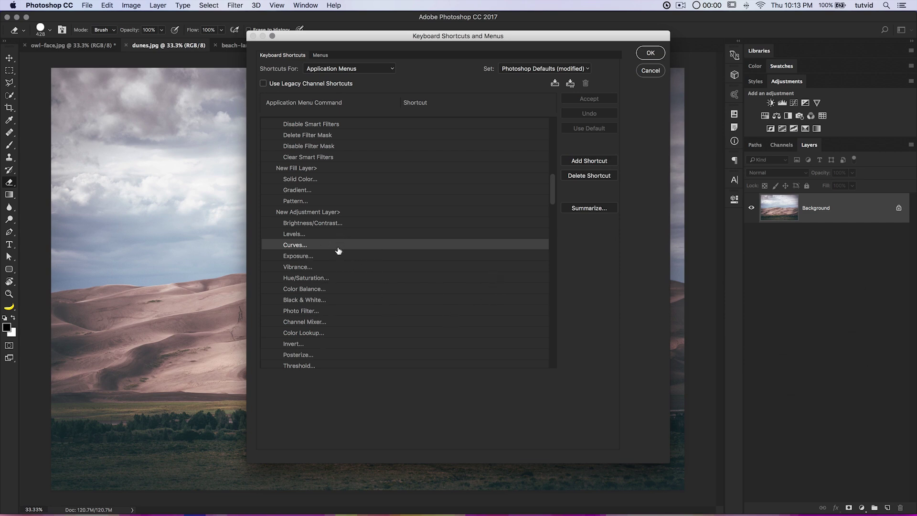
drag(438, 41, 405, 66)
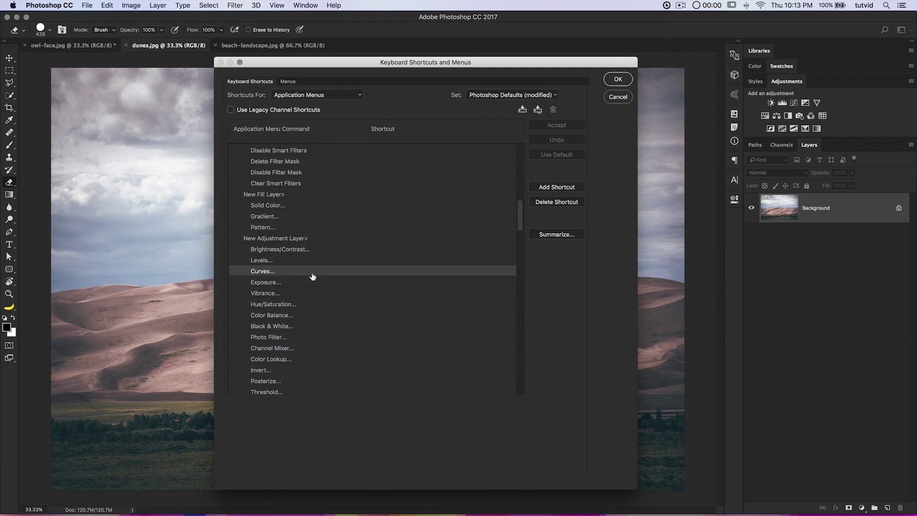
click(621, 97)
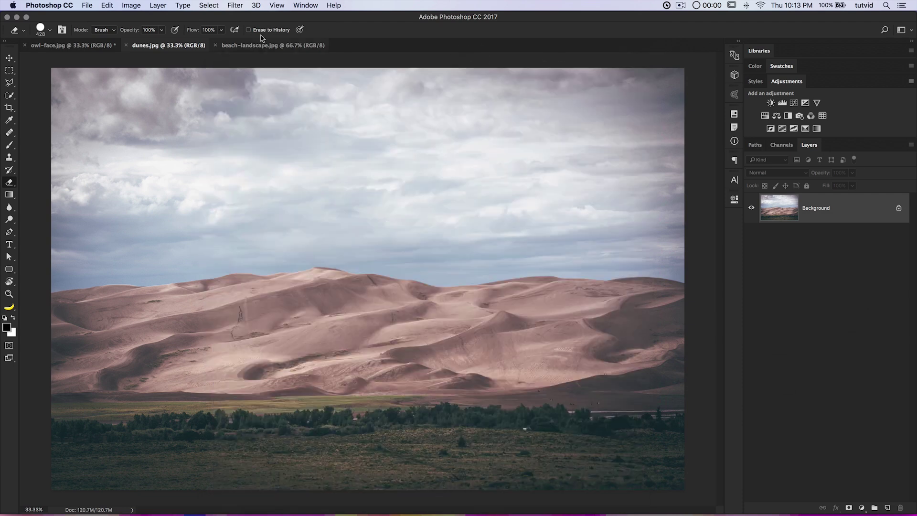
click(128, 5)
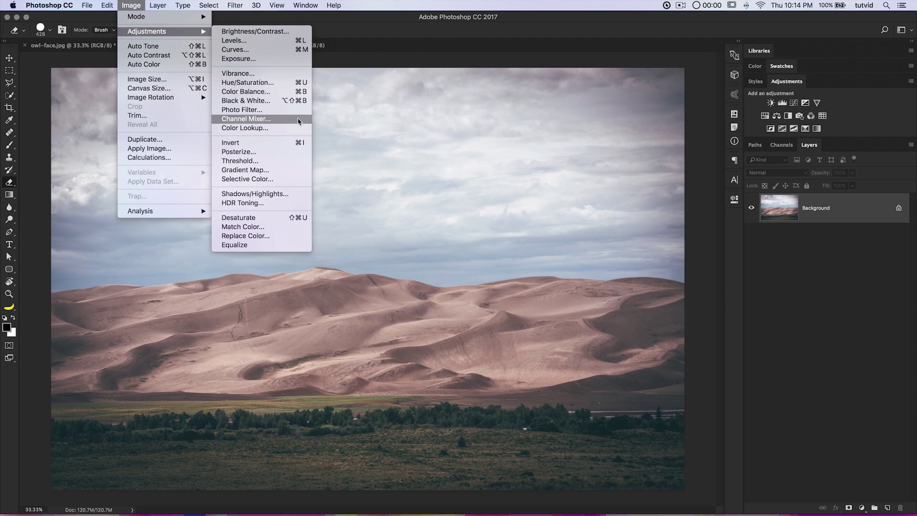
mouse_move(157, 5)
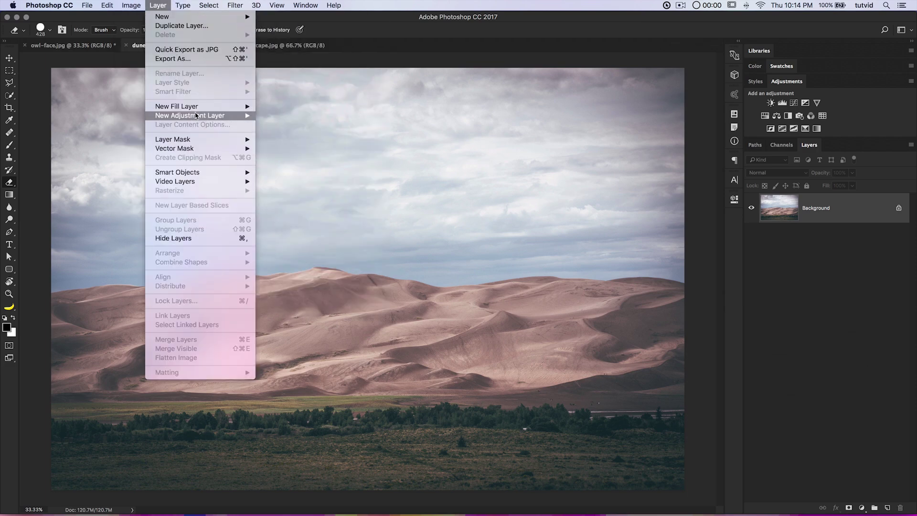
mouse_move(190, 116)
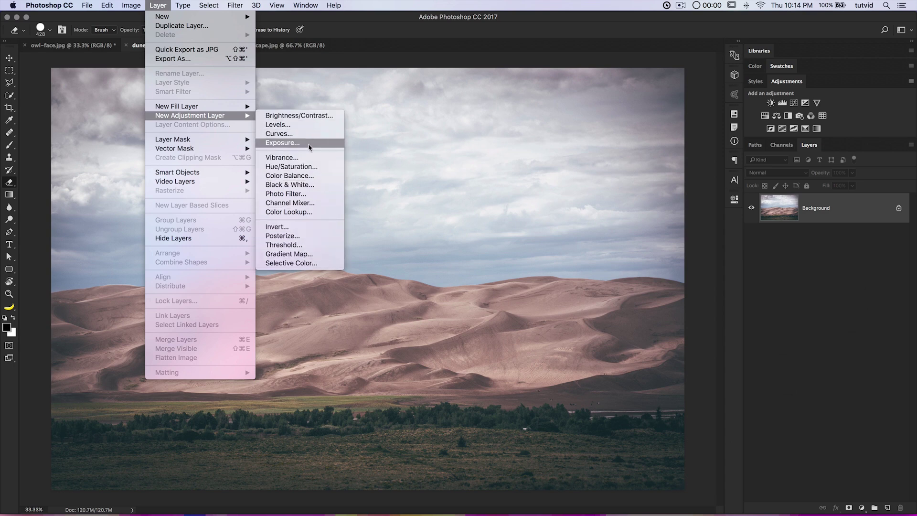
click(429, 171)
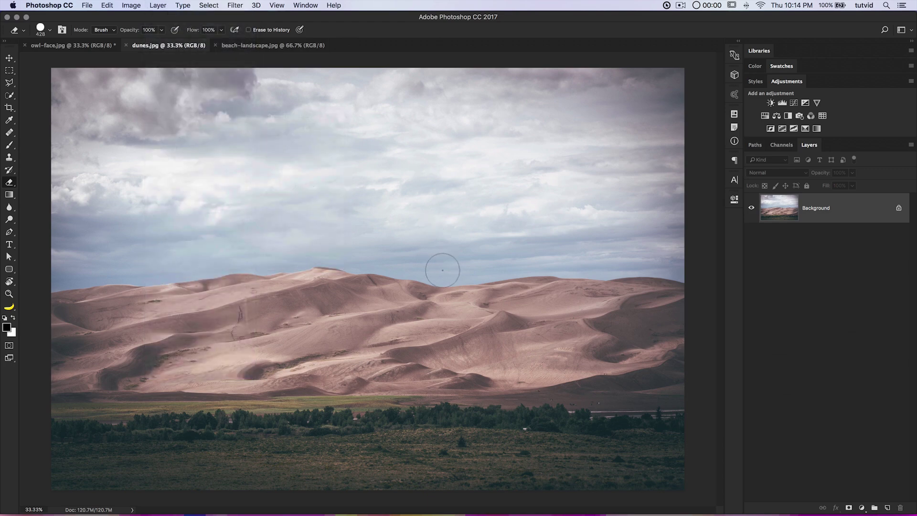
click(131, 5)
mouse_move(146, 32)
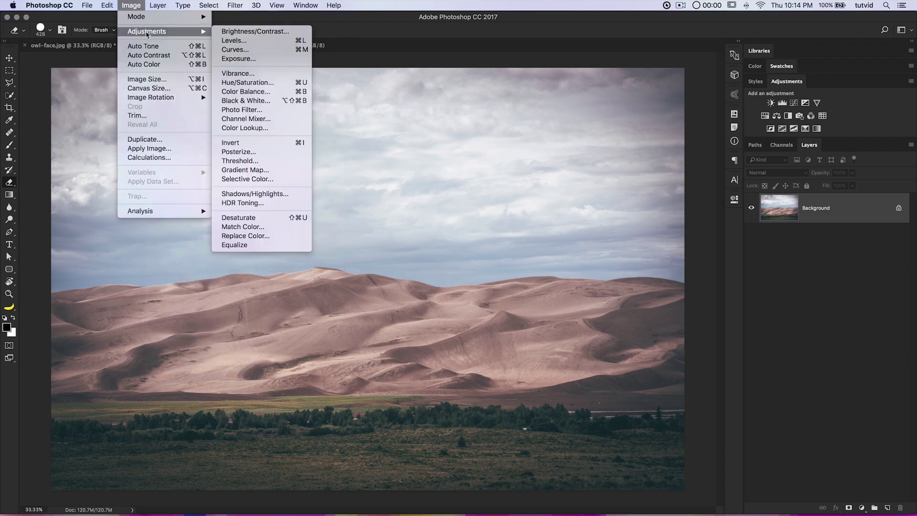
click(436, 196)
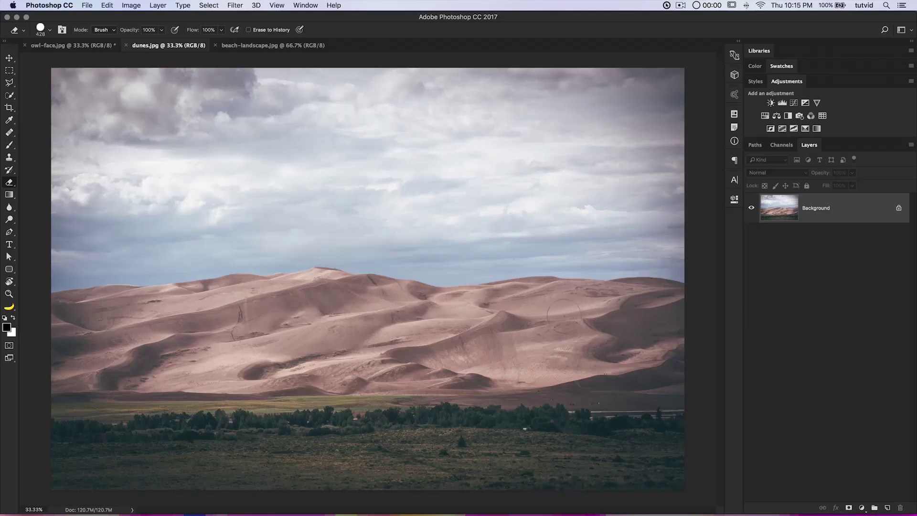
click(11, 59)
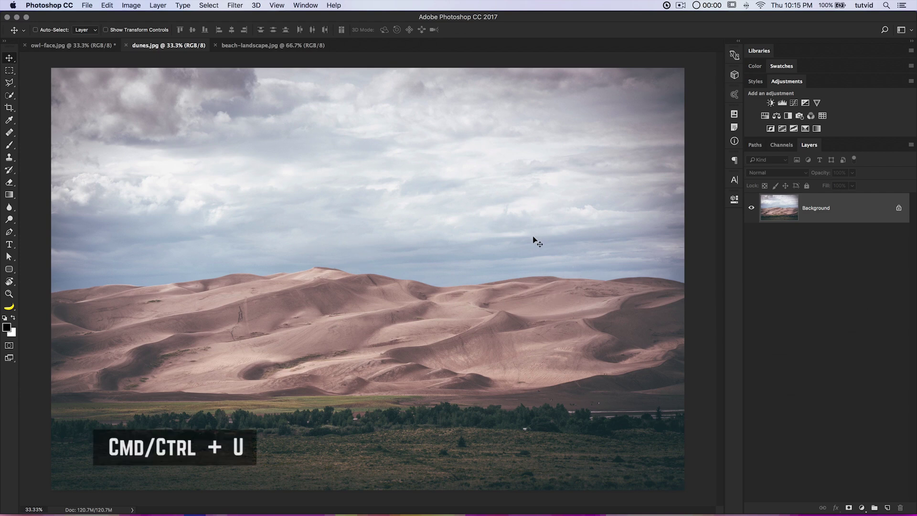
- Apply Hue +20, Saturation +40, Lightness +3 to the dunes, then switch to beach-landscape.jpg
key(ctrl+u)
drag(592, 192, 296, 115)
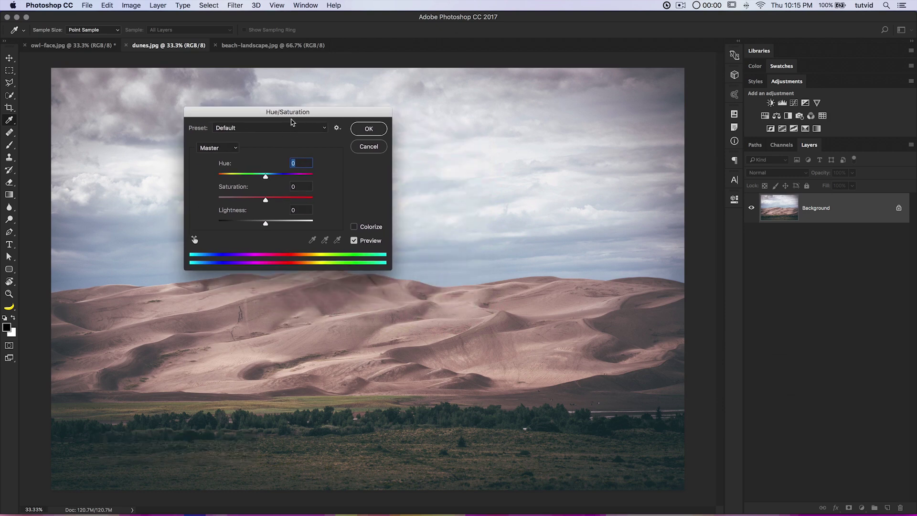
drag(368, 115, 269, 100)
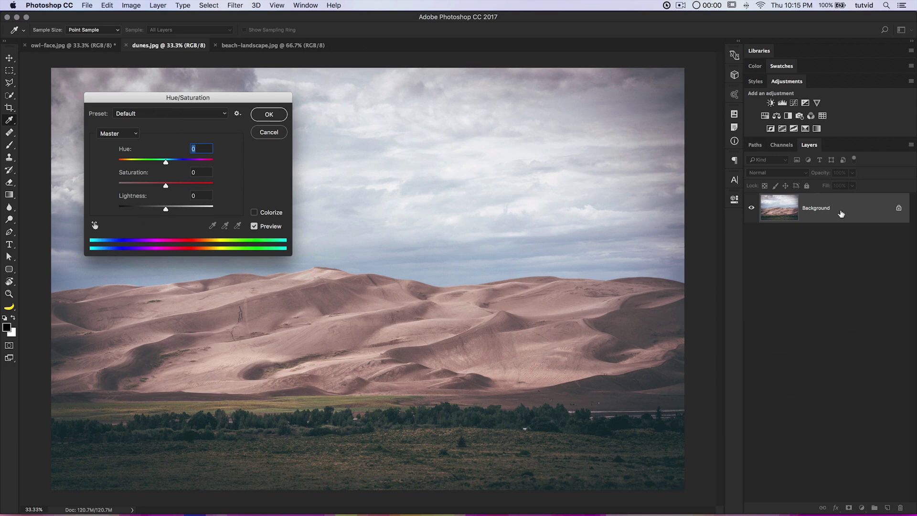
drag(199, 101, 213, 119)
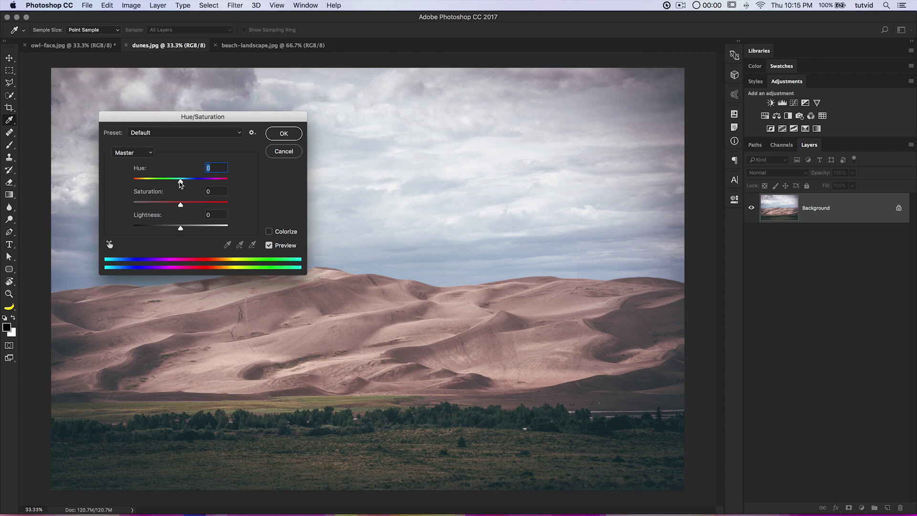
drag(180, 180, 191, 188)
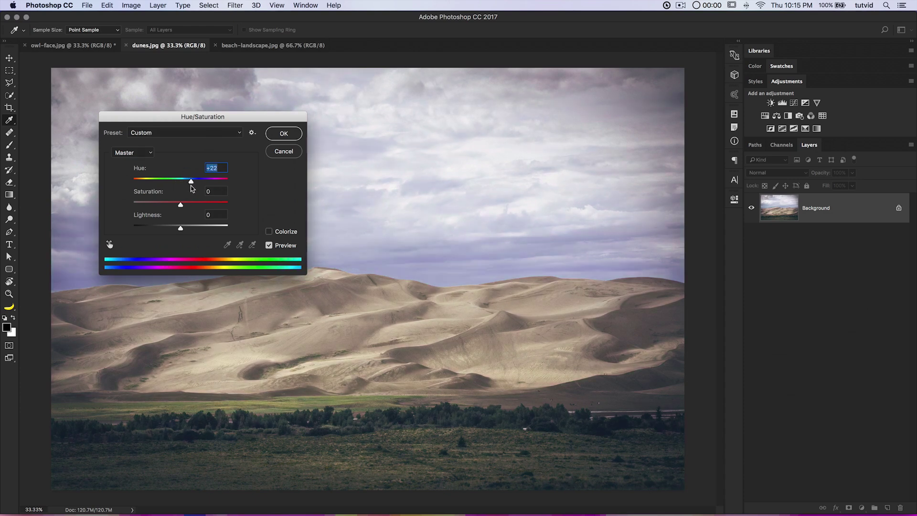
drag(192, 189, 190, 189)
mouse_move(181, 205)
mouse_down()
mouse_move(199, 207)
mouse_move(167, 228)
mouse_move(182, 230)
mouse_up()
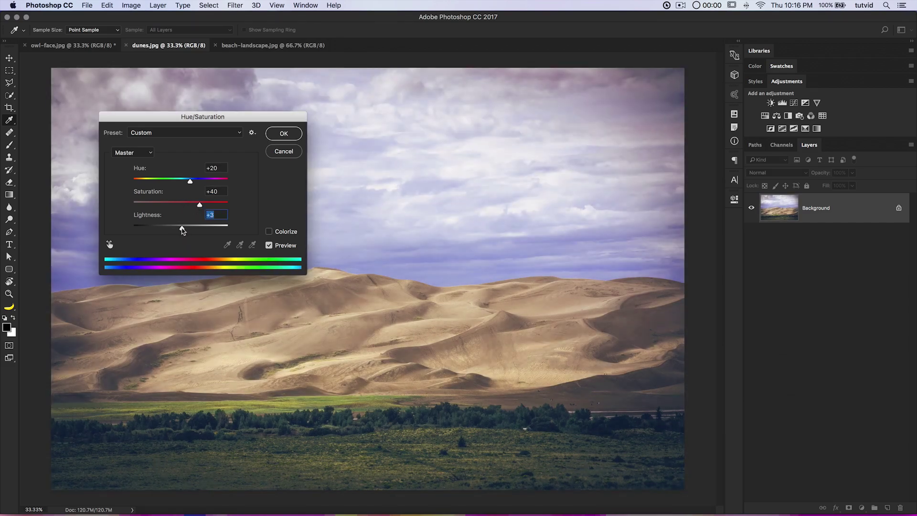
click(281, 133)
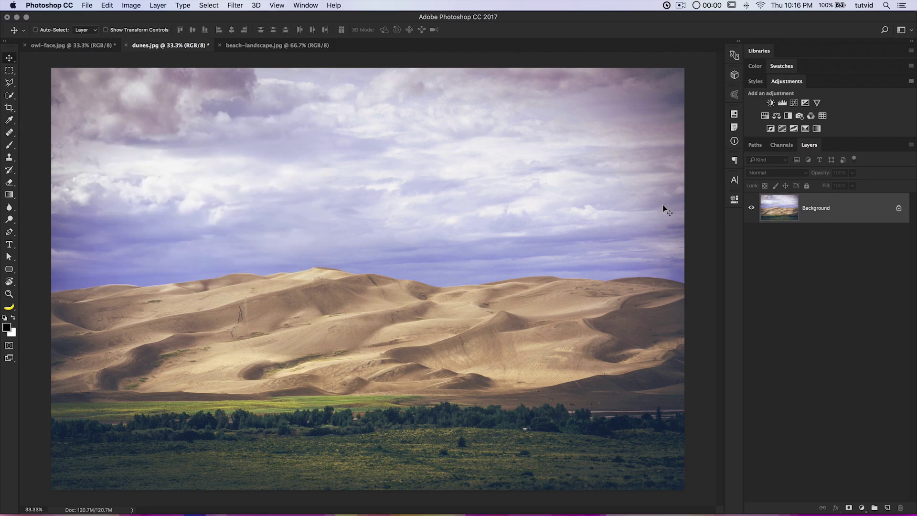
click(278, 46)
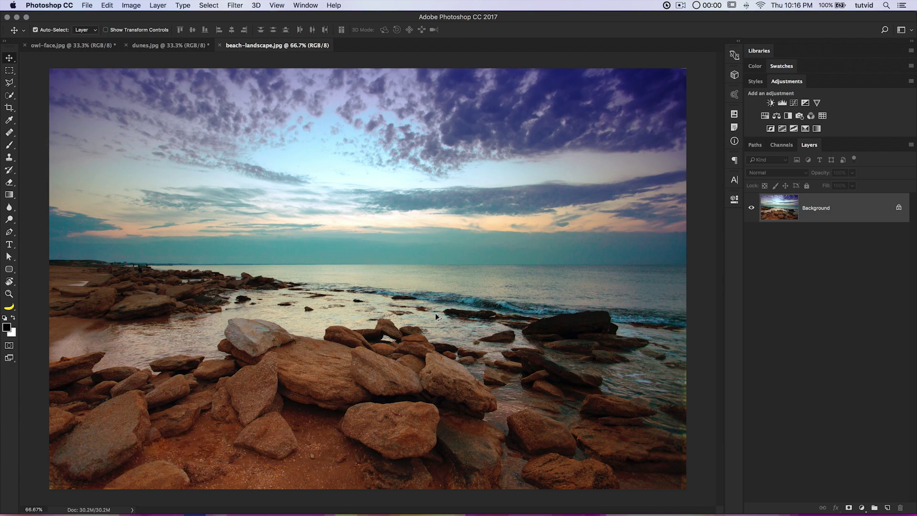
key(super+alt+u)
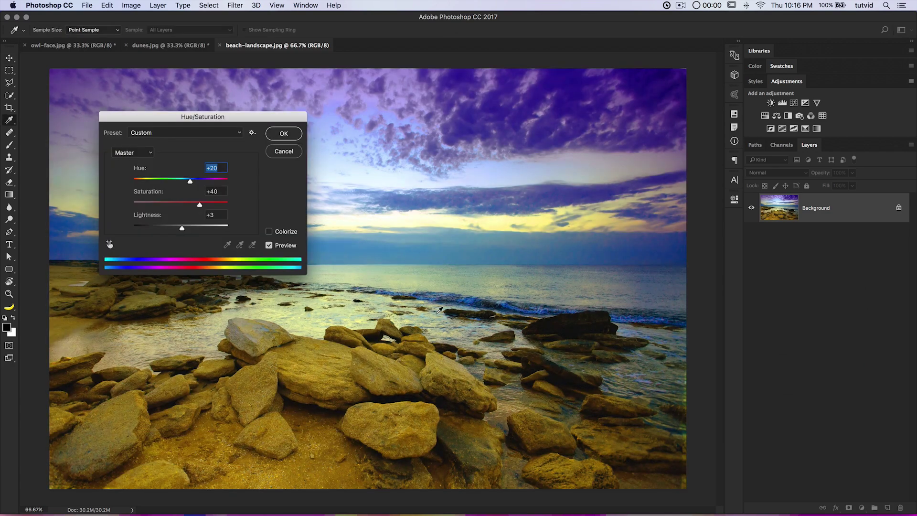
drag(210, 117, 359, 109)
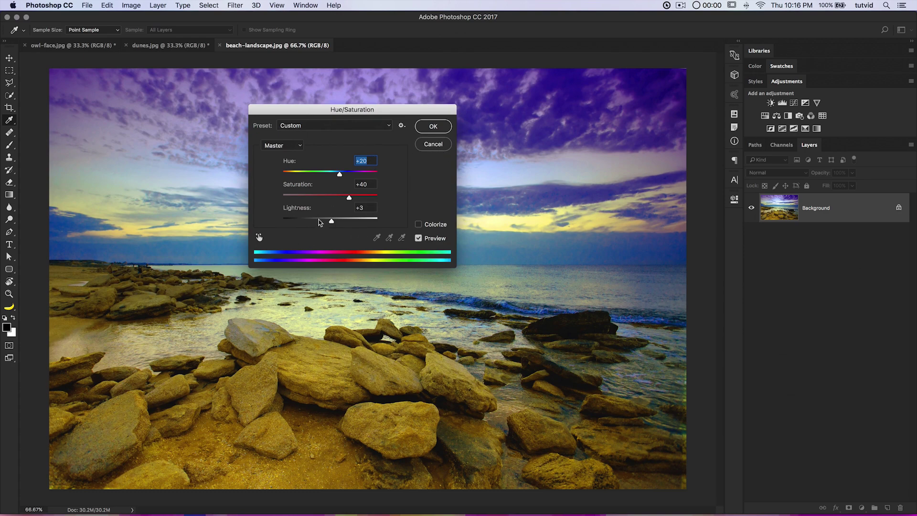
click(432, 144)
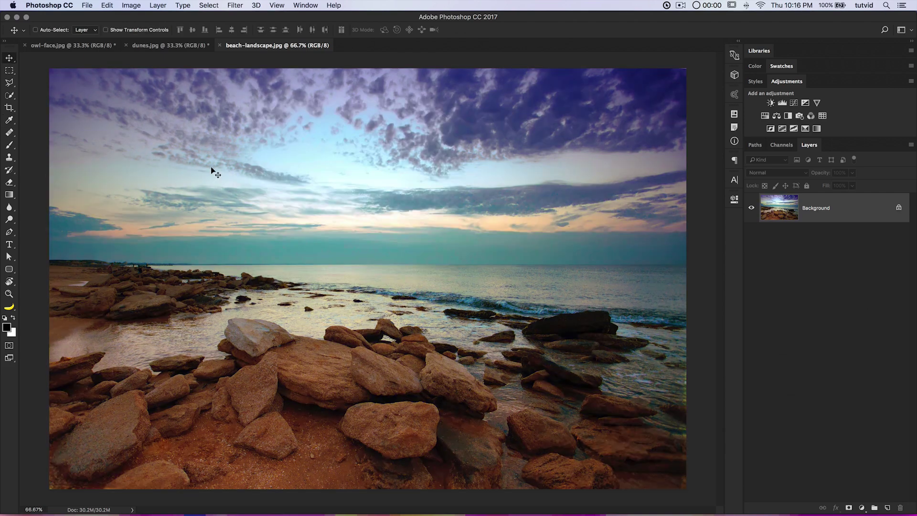
click(167, 48)
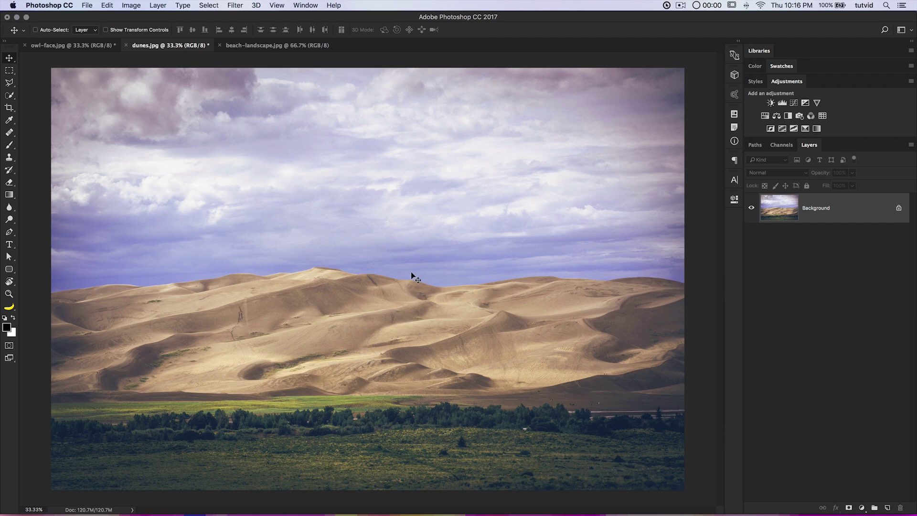
key(super+u)
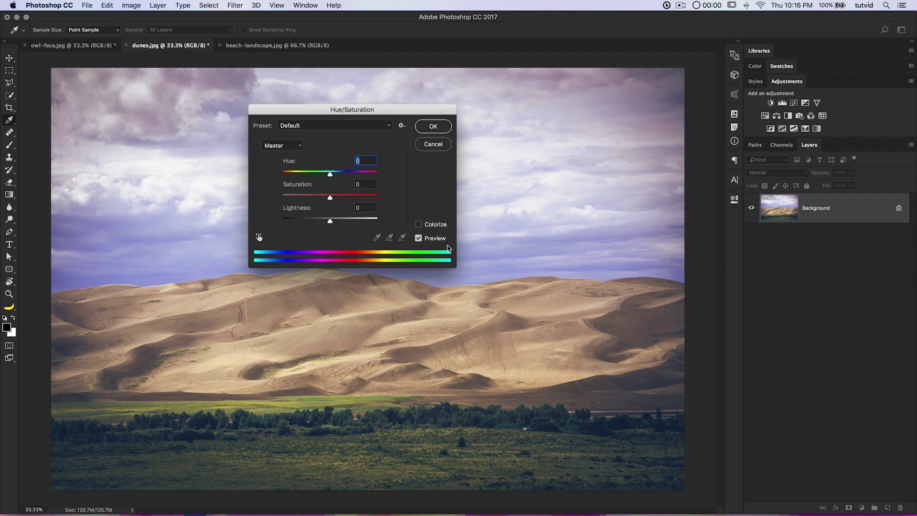
text(20)
key(Tab)
text(40)
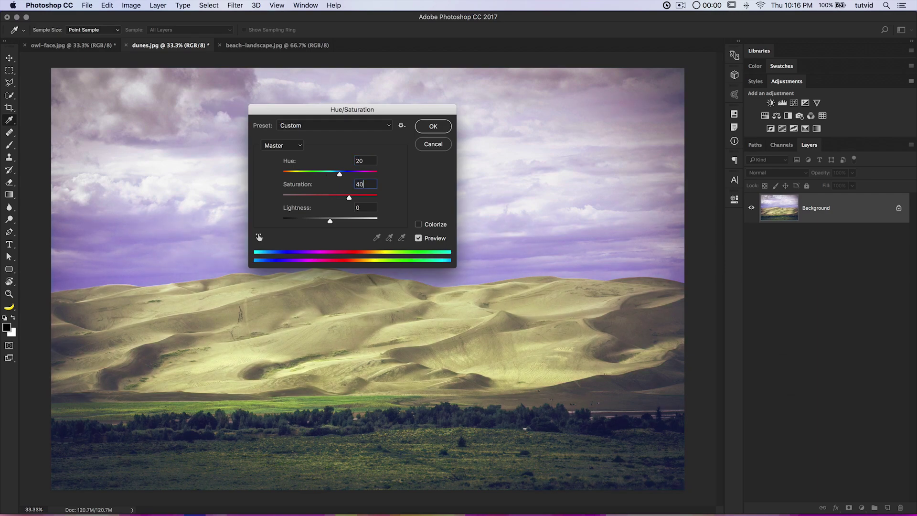
key(Tab)
text(3)
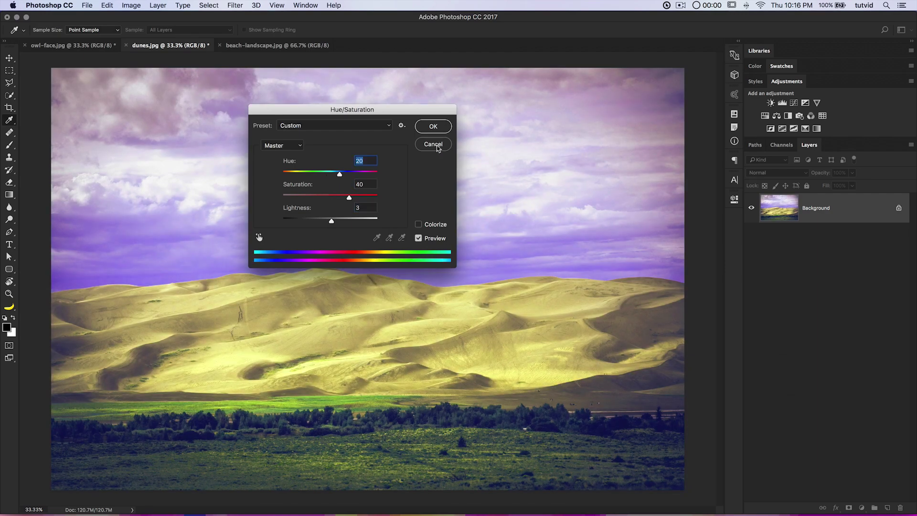
click(434, 145)
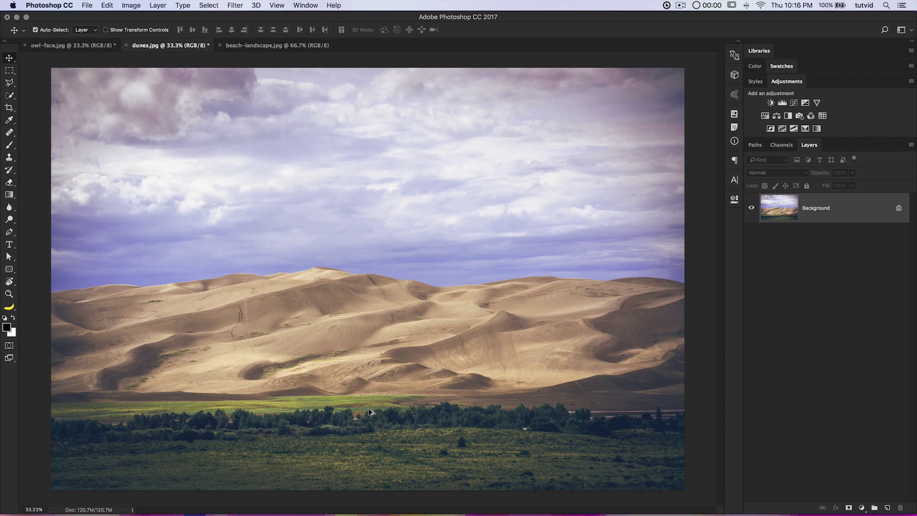
- Reapply the Hue/Saturation adjustment with its last-used values
key(super+alt+u)
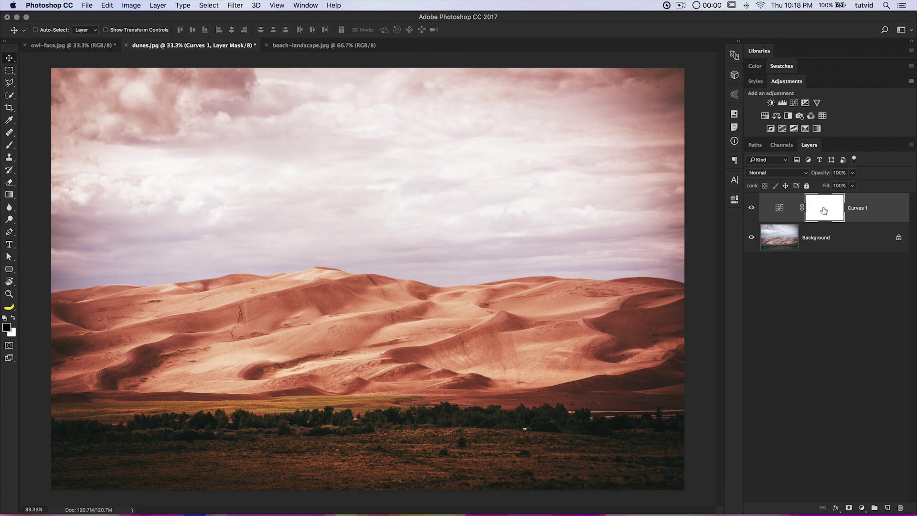
- Invert the Curves 1 mask to black, then disable and re-enable the mask
key(super+i)
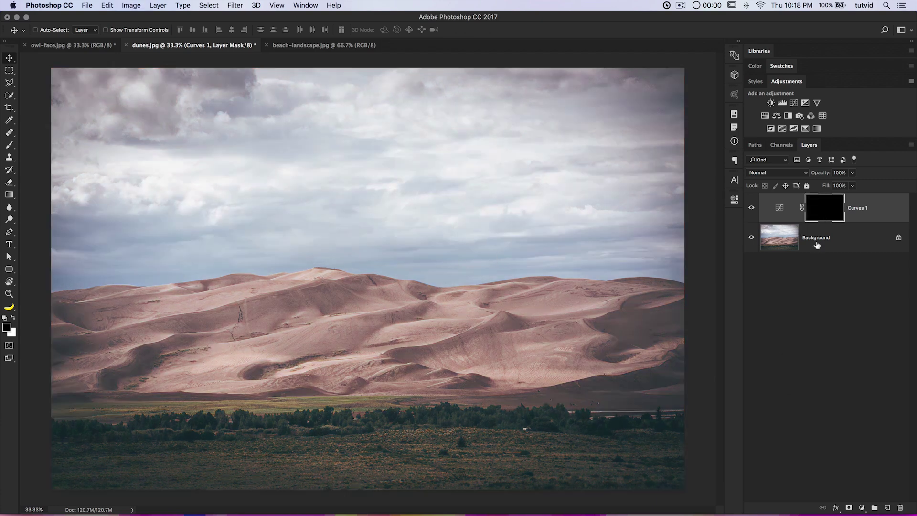
click(751, 209)
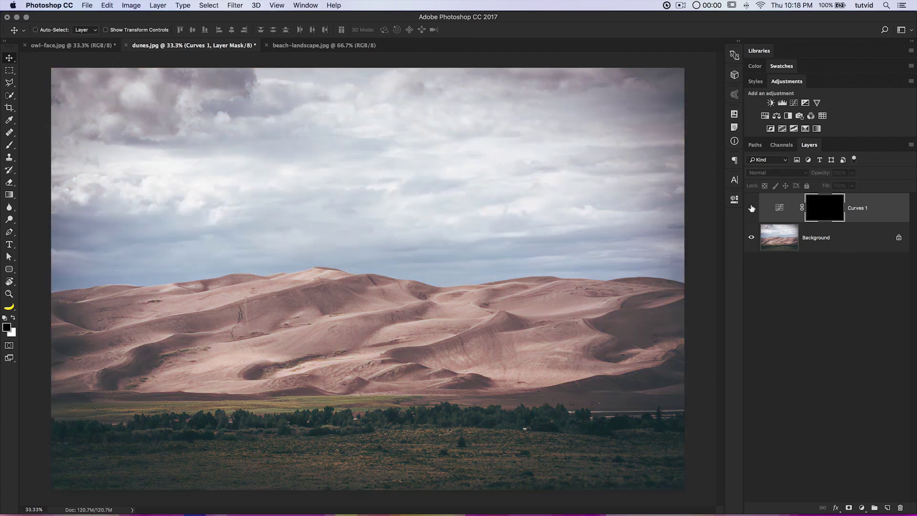
shift+click(827, 211)
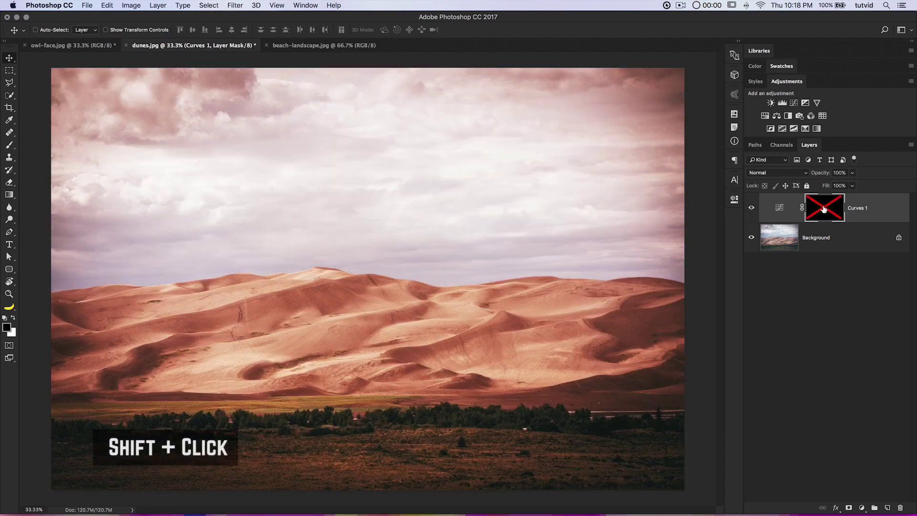
shift+click(824, 209)
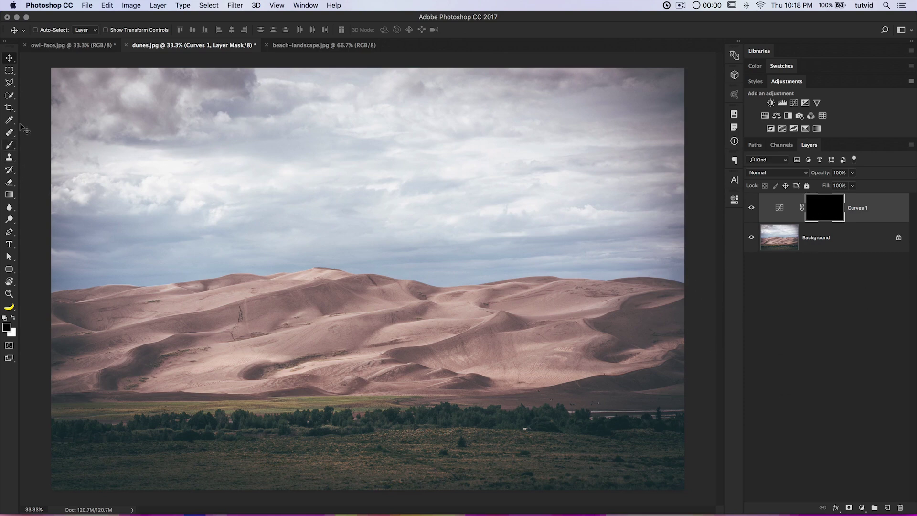
- Quick-select the dune band, invert the Curves 1 mask there, and deselect
click(9, 96)
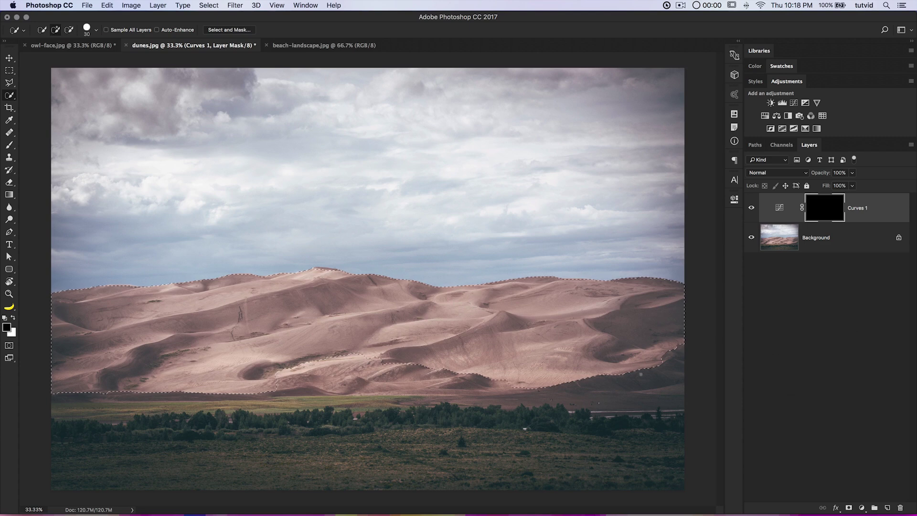
drag(623, 393, 322, 389)
key(ctrl+i)
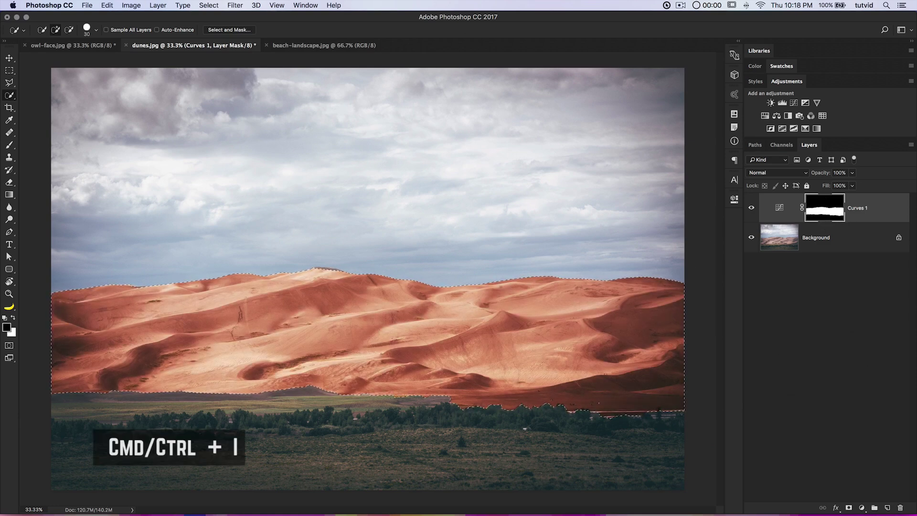
key(ctrl+d)
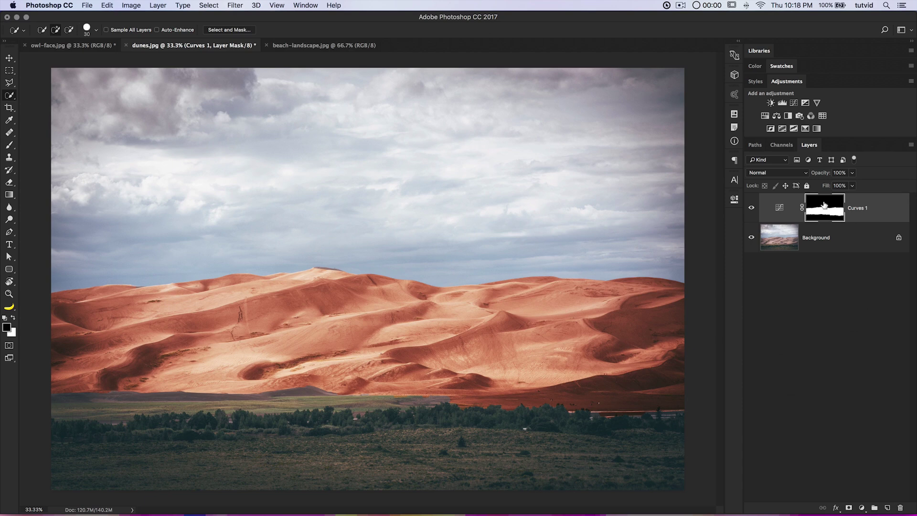
key(cmd+i)
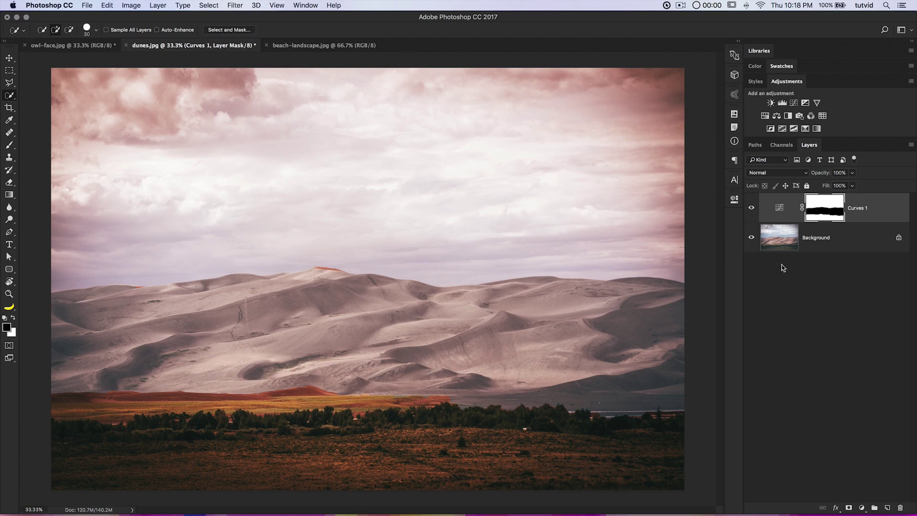
key(super+i)
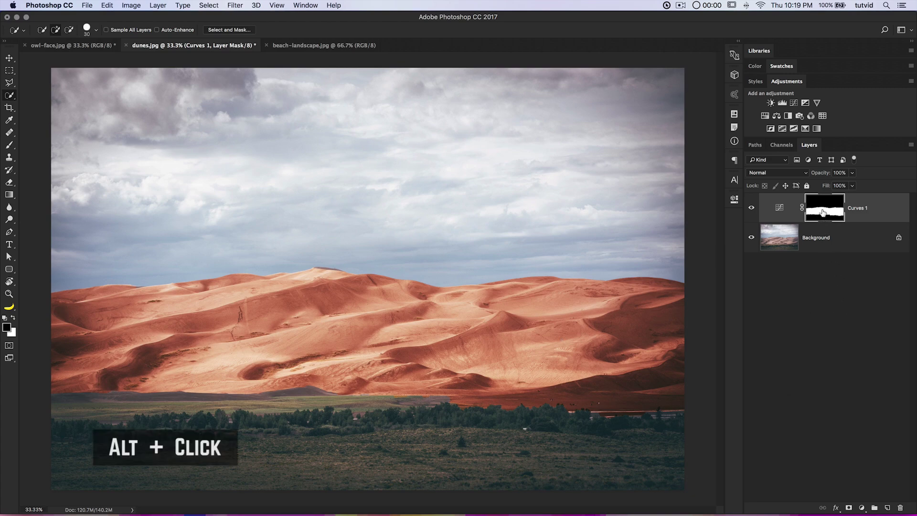
- View the Curves 1 mask alone, return to the photo, and load the mask as a selection
alt+click(822, 211)
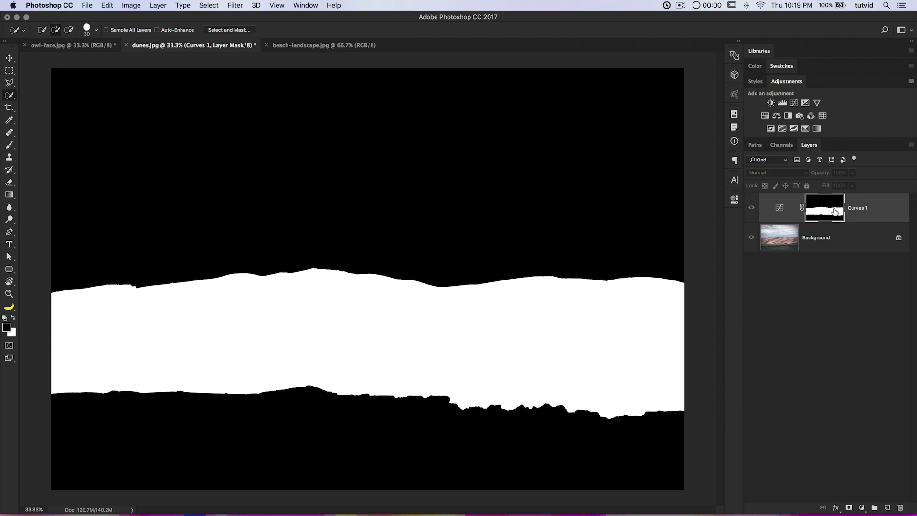
alt+click(833, 212)
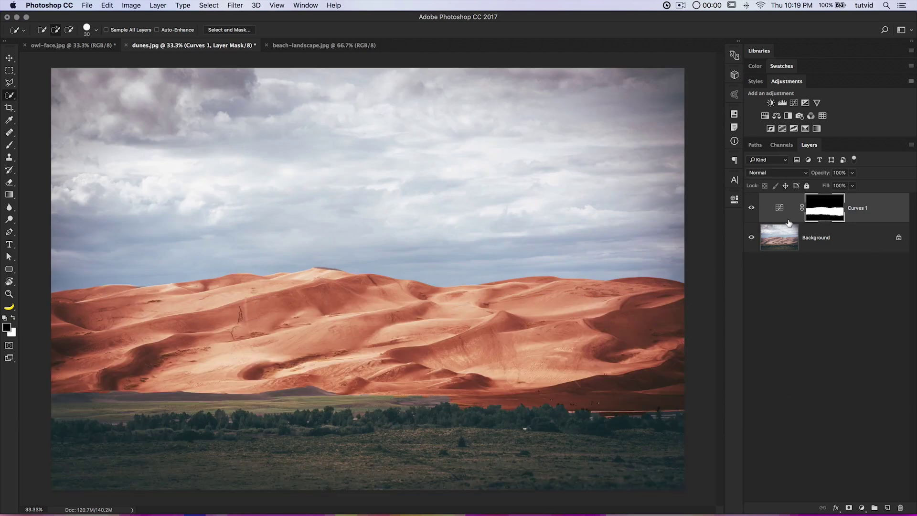
ctrl+click(824, 213)
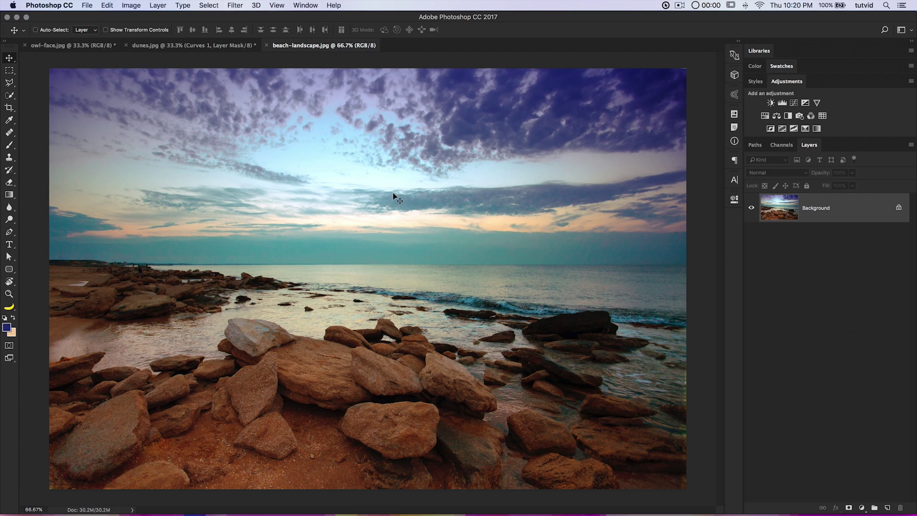
- Reset colours to black over white and select the foreground rocks
key(d)
key(x)
key(x)
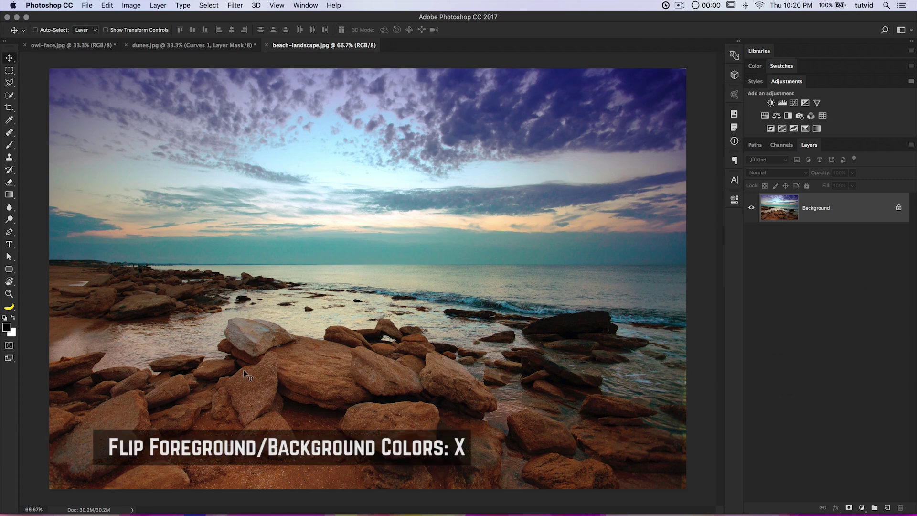
key(x)
key(x)
key(x)
key(x)
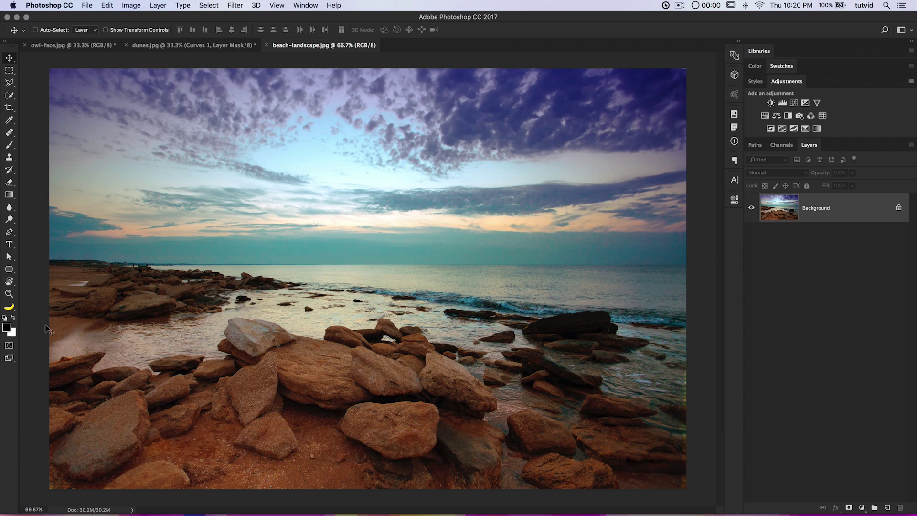
key(x)
key(x)
key(w)
drag(258, 344, 344, 431)
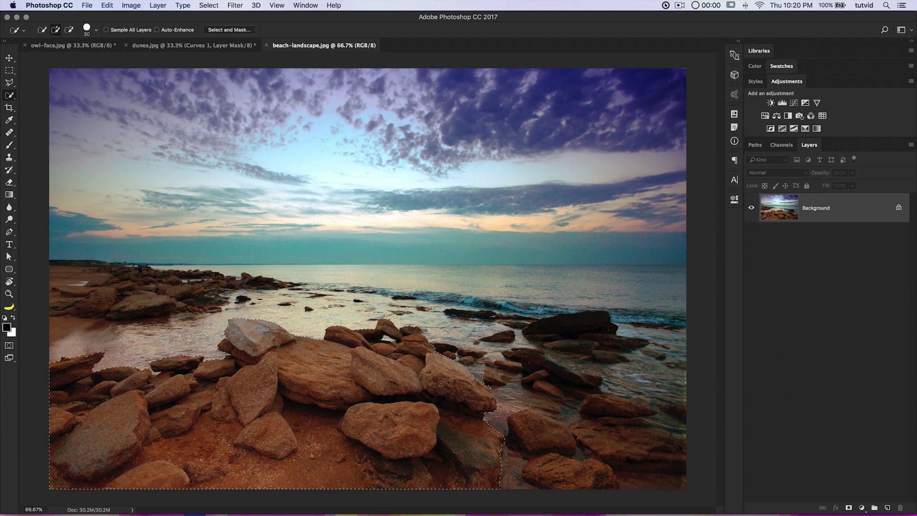
- Add Layer 1, fill the rocks with sky-sampled dark blue, and set Color blending
click(887, 508)
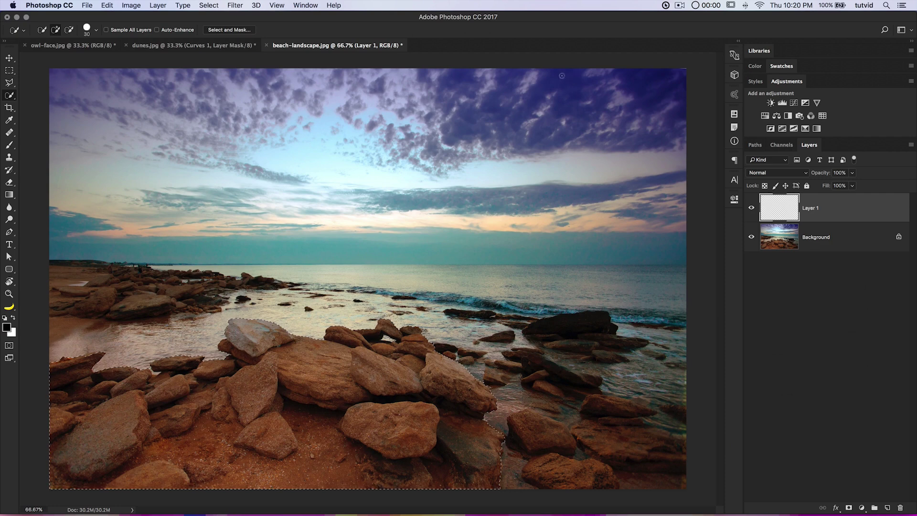
key(i)
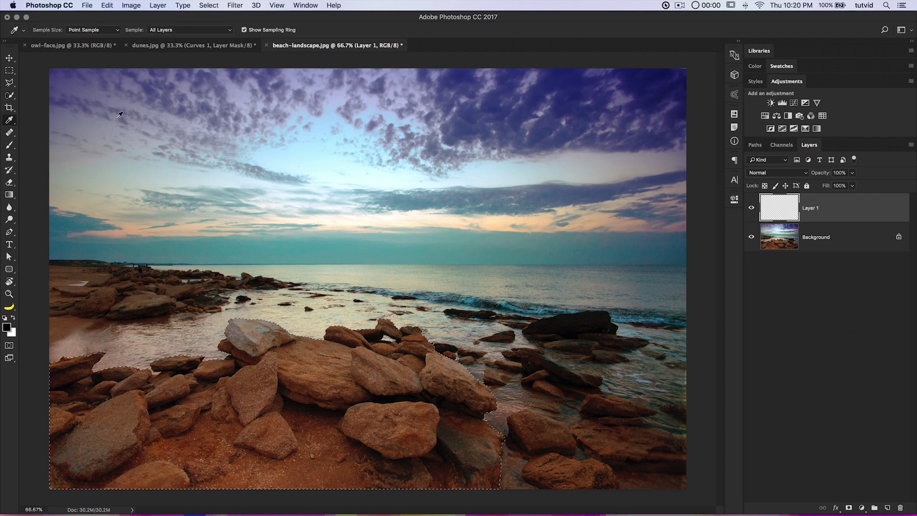
click(648, 75)
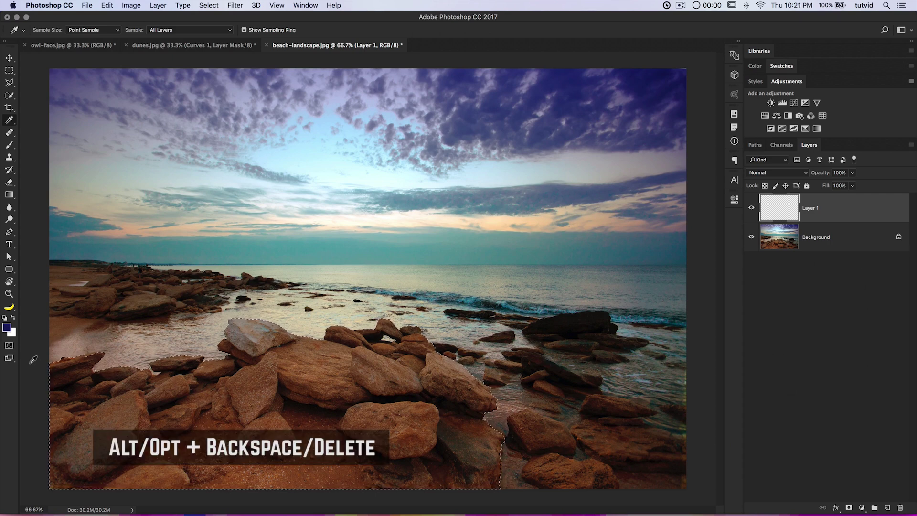
key(alt+BackSpace)
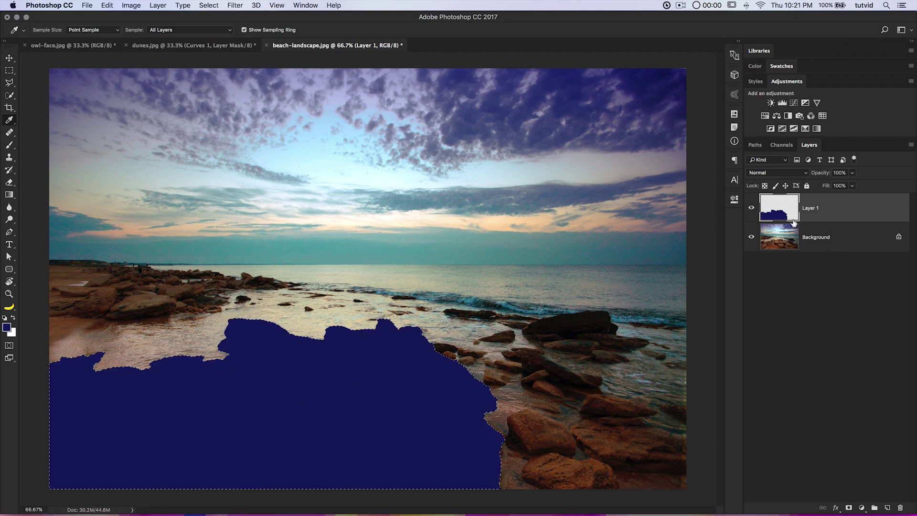
click(777, 173)
click(774, 381)
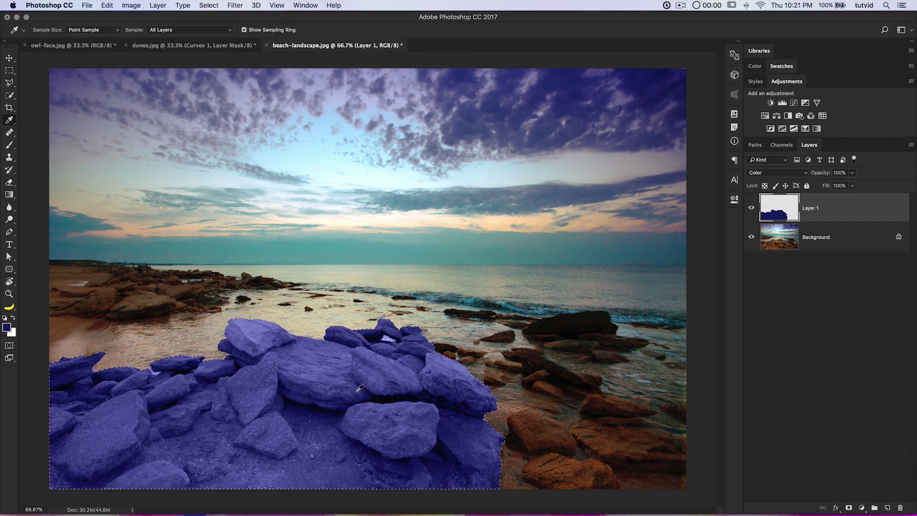
- Refill the rocks with a tan sampled from the peach sky, then hide Layer 1
click(12, 319)
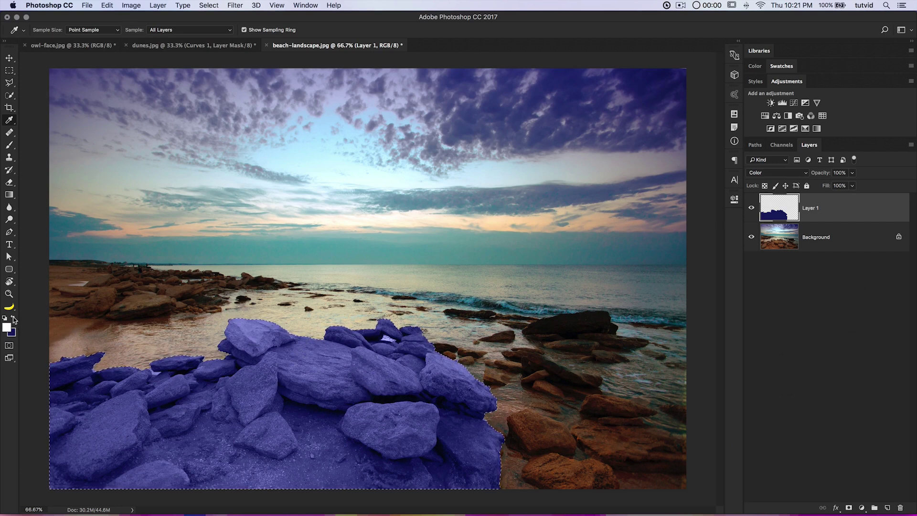
click(589, 217)
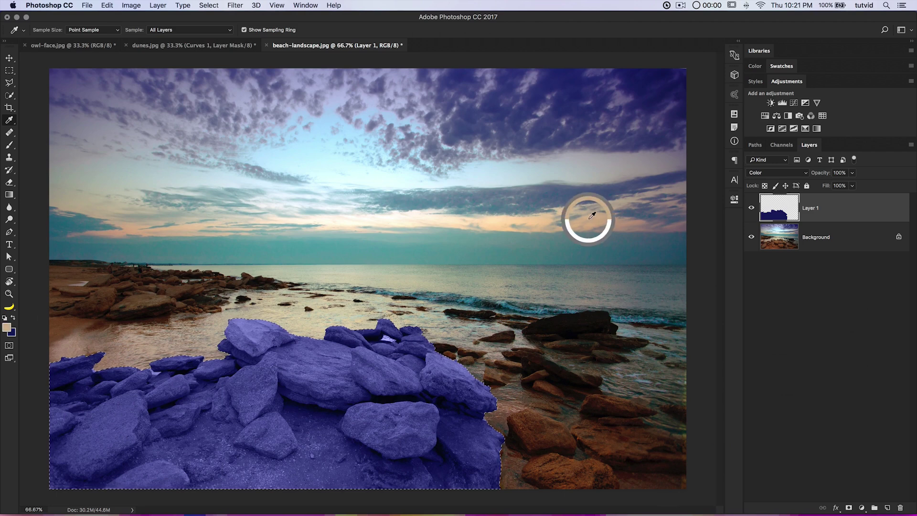
click(13, 319)
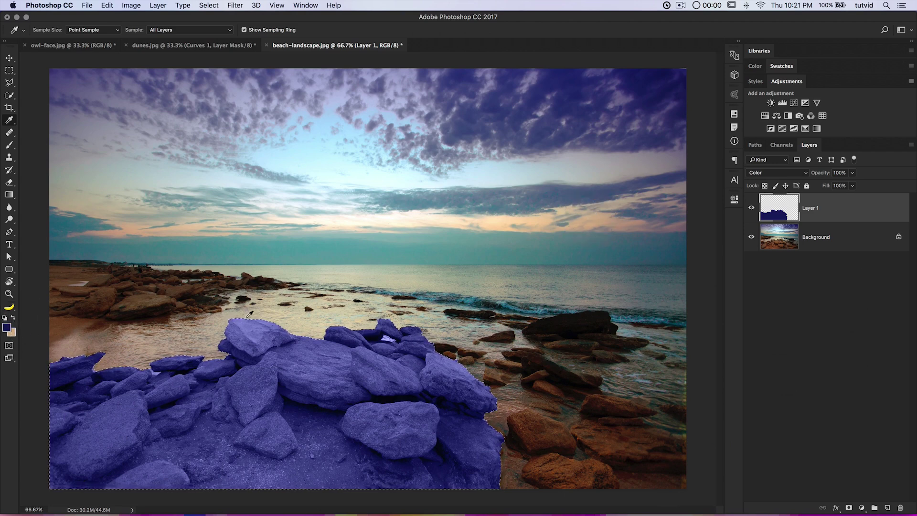
key(ctrl+BackSpace)
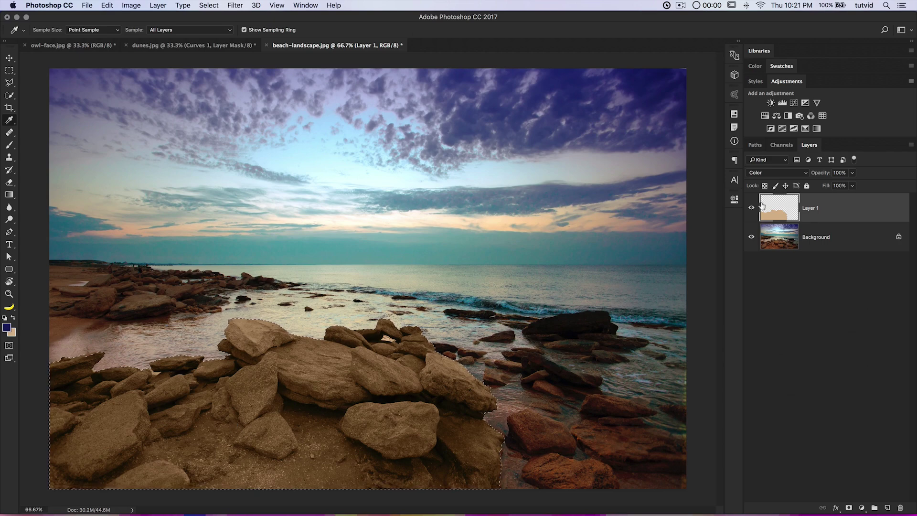
click(751, 208)
- Add a green Solid Color fill layer blended in Color mode
click(862, 507)
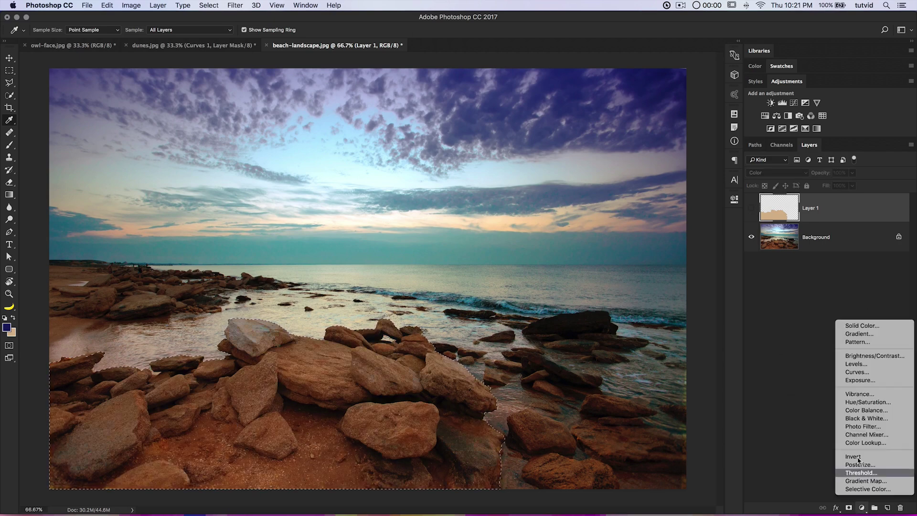
click(859, 326)
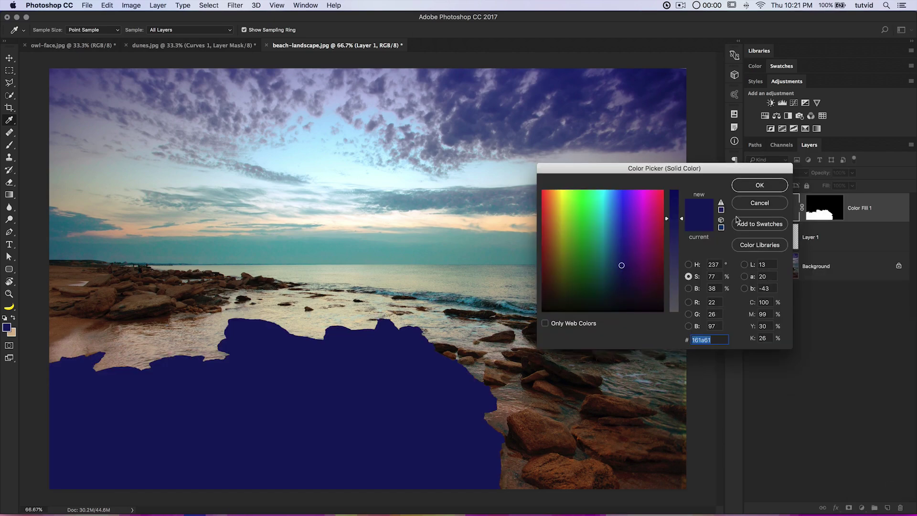
click(581, 197)
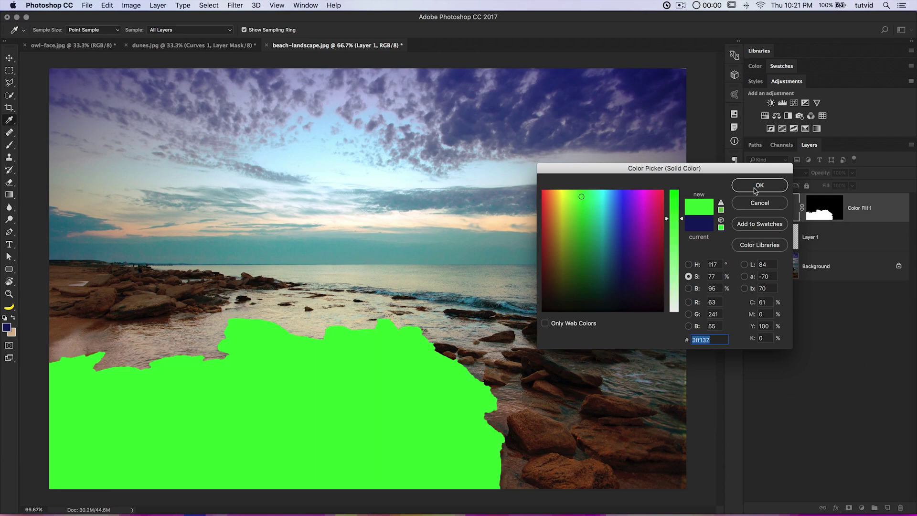
click(754, 188)
click(784, 173)
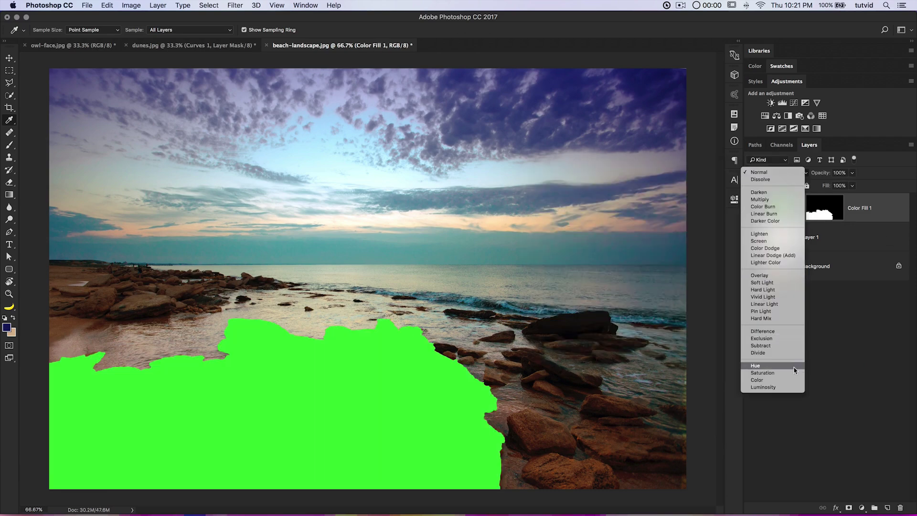
click(783, 379)
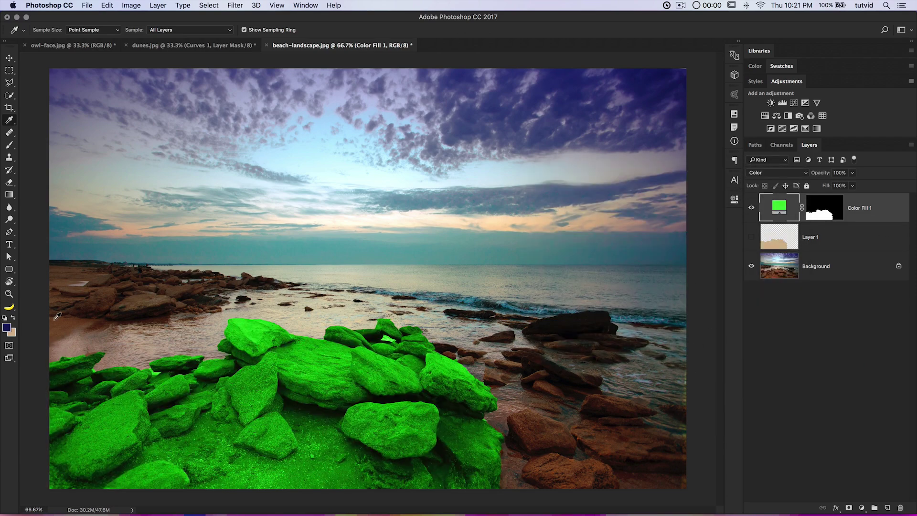
- Set a magenta foreground colour and fill the Color Fill layer with it
click(7, 328)
click(650, 195)
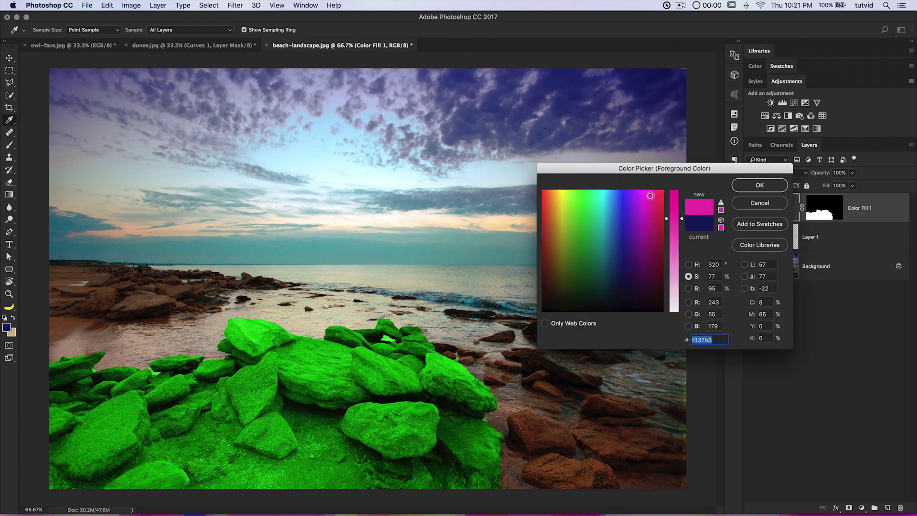
click(758, 188)
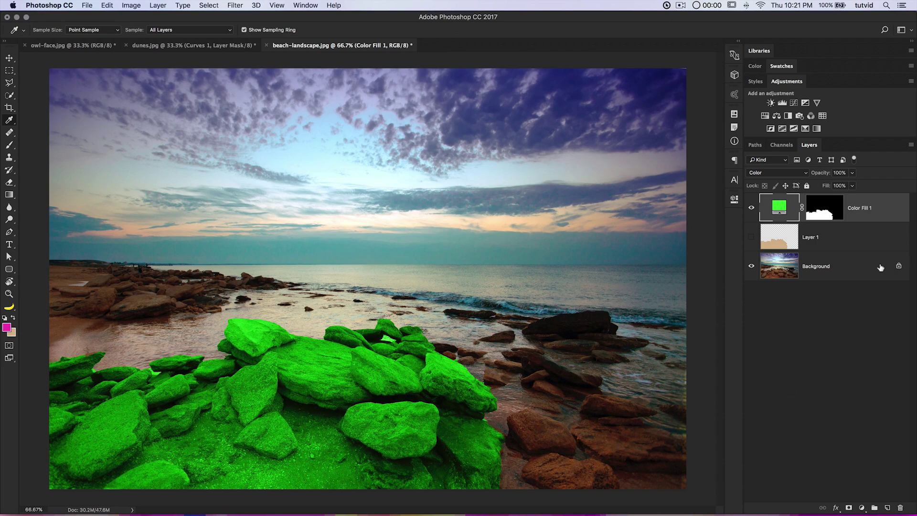
key(alt+BackSpace)
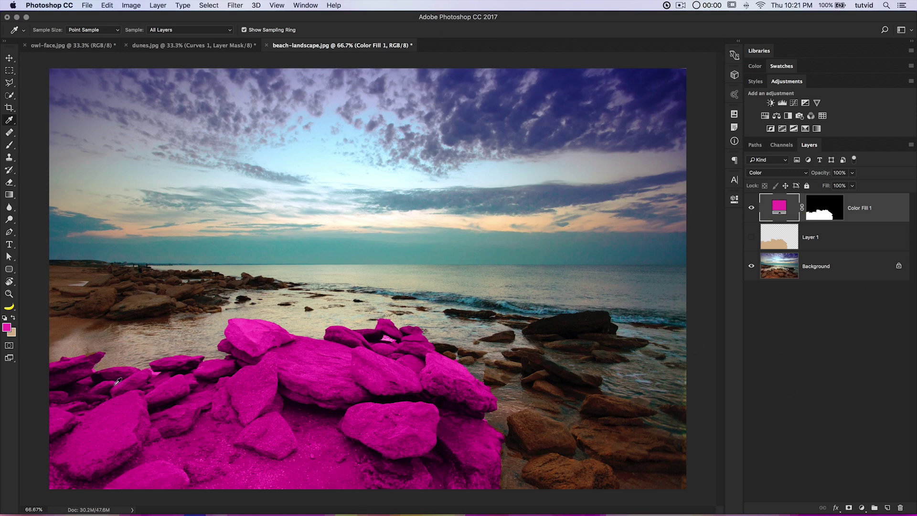
- Target the Color Fill 1 mask with the Brush tool, sized to about 400
click(10, 145)
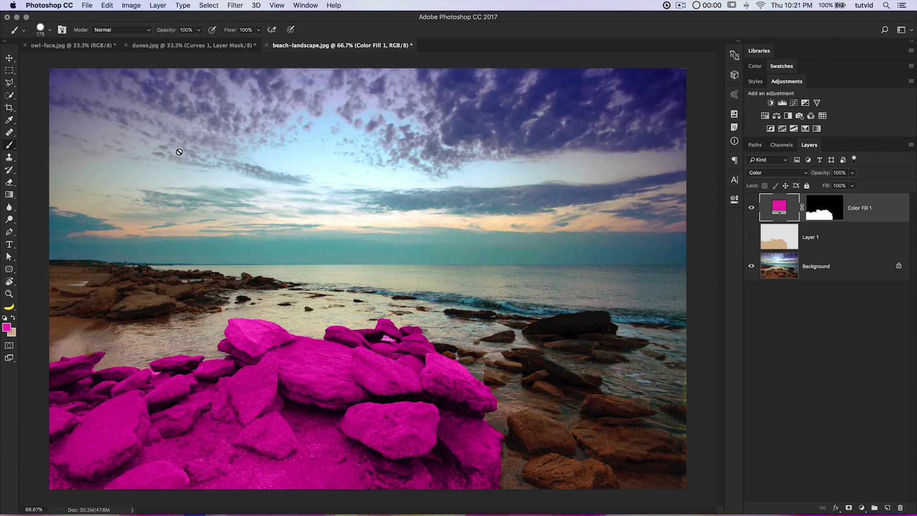
click(824, 208)
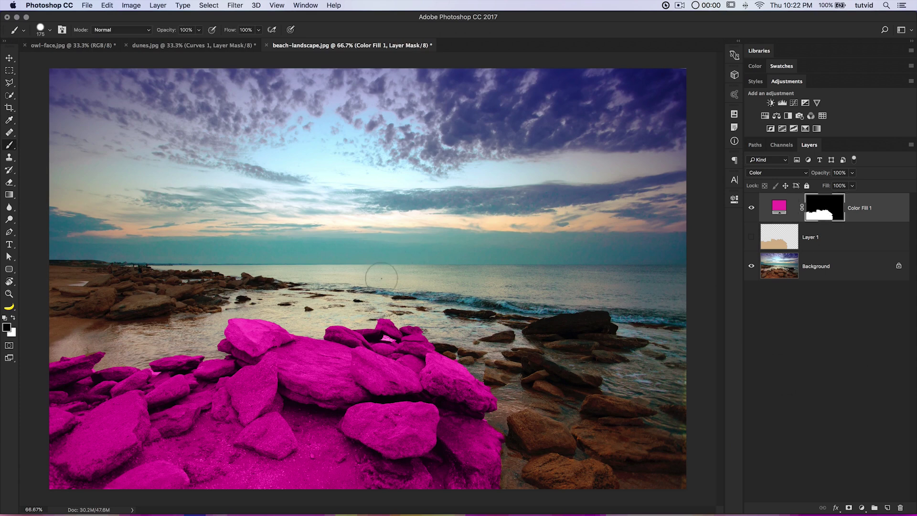
key(bracketleft)
key(bracketleft)
key(bracketleft)
key(bracketleft)
key(bracketleft)
key(bracketright)
key(bracketright)
key(bracketright)
key(bracketright)
key(bracketright)
key(bracketright)
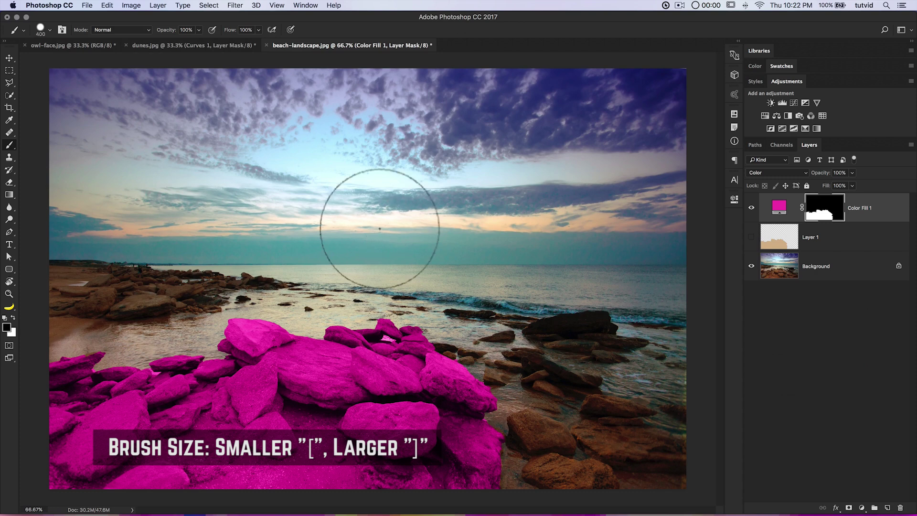
key(bracketleft)
key(bracketleft)
key(bracketleft)
key(bracketleft)
key(bracketleft)
key(bracketright)
key(bracketright)
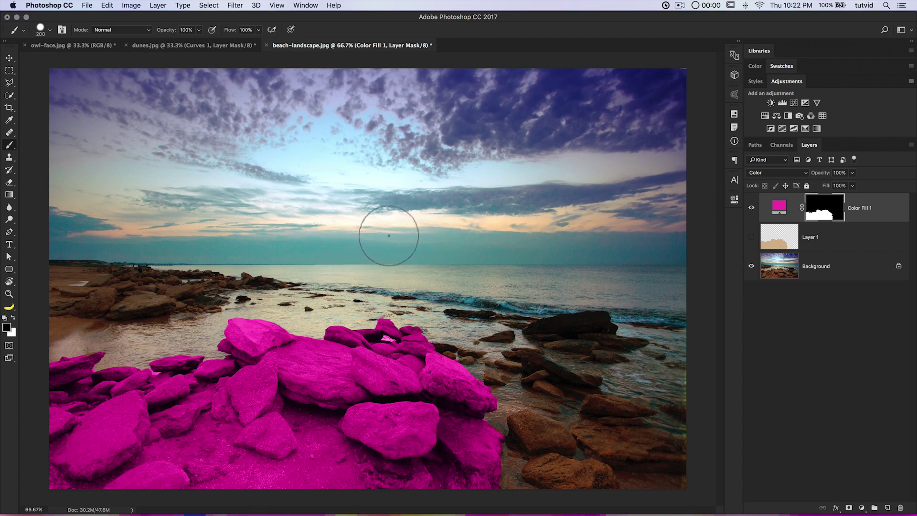
key(bracketright)
key(bracketright)
key(bracketright)
key(bracketright)
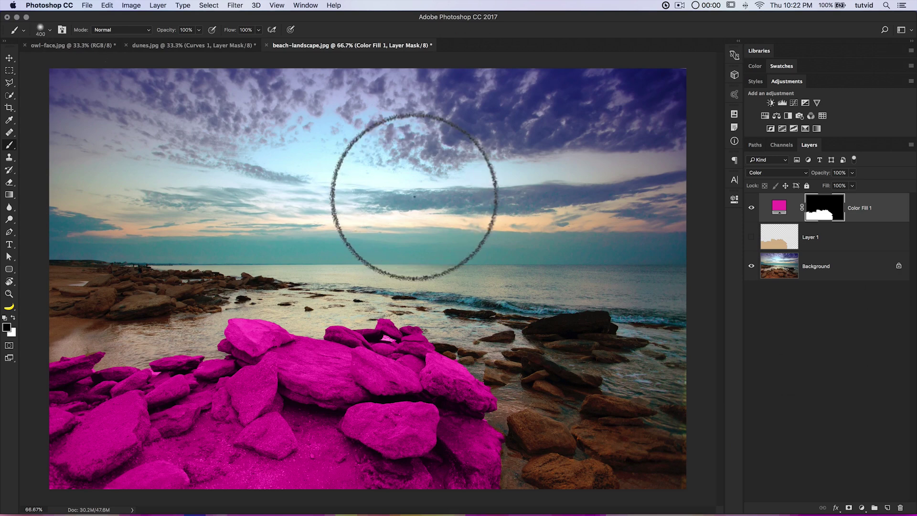
key(bracketleft)
key(bracketleft)
key(bracketleft)
key(bracketright)
key(bracketright)
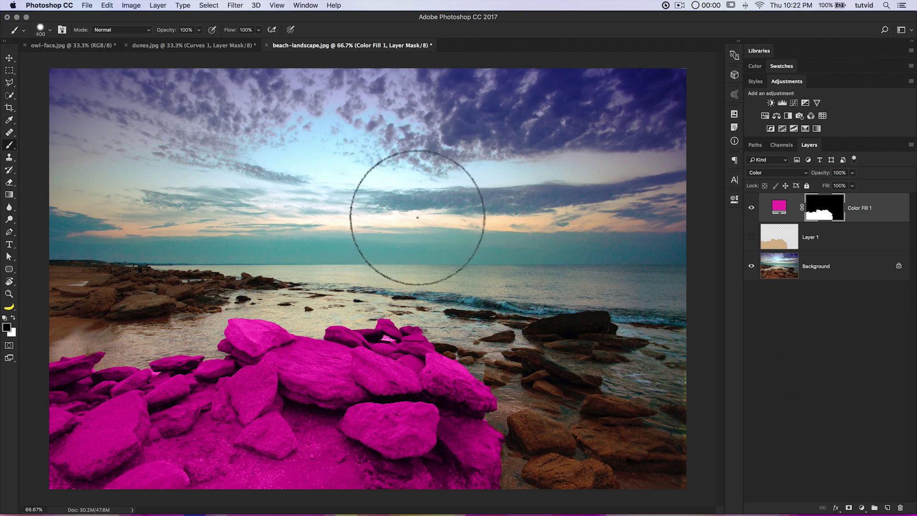
- Adjust the brush hardness back and forth, ending with a softer edge
key(shift+bracketright)
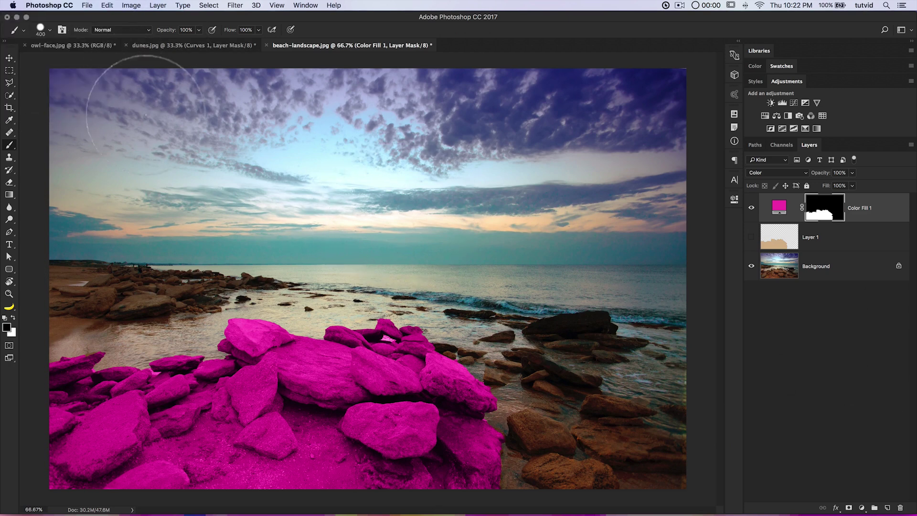
key(shift+bracketleft)
key(shift+bracketright)
key(shift+bracketright)
key(shift+bracketright)
key(shift+bracketright)
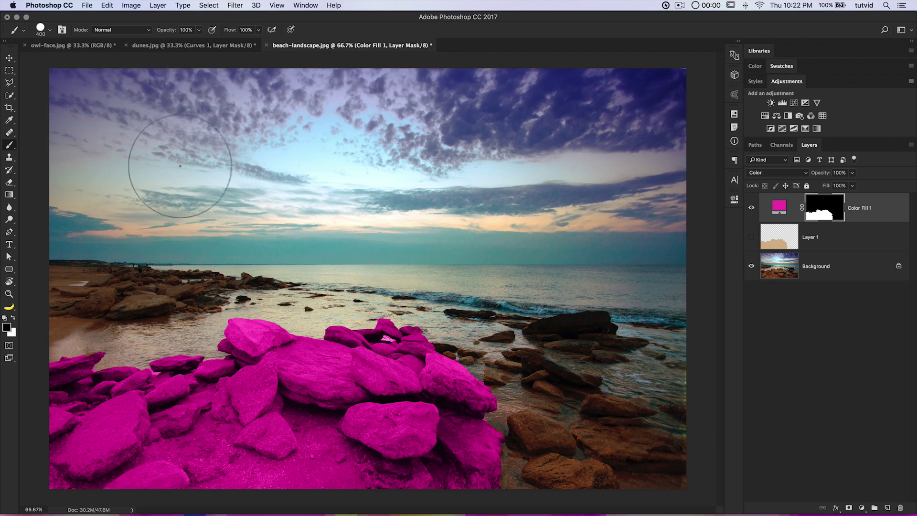
key(shift+bracketleft)
key(shift+bracketleft)
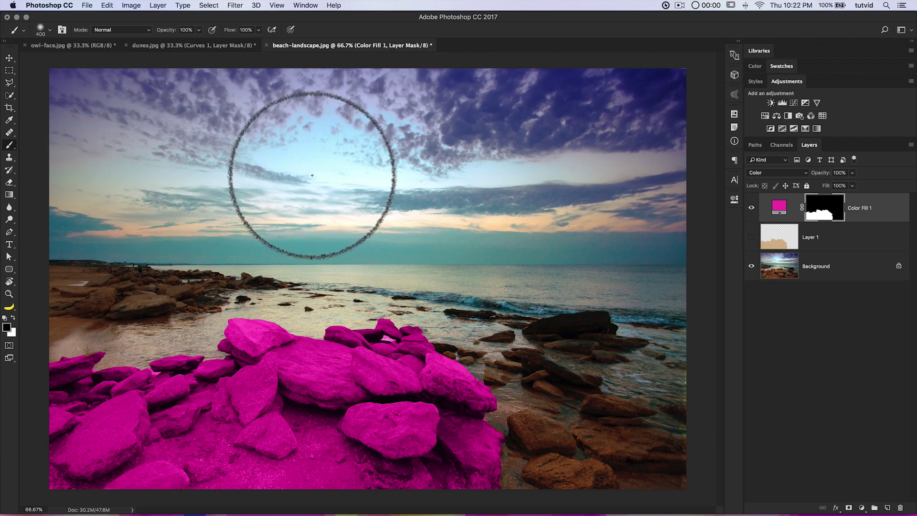
key(shift+bracketleft)
key(shift+bracketleft)
key(shift+bracketright)
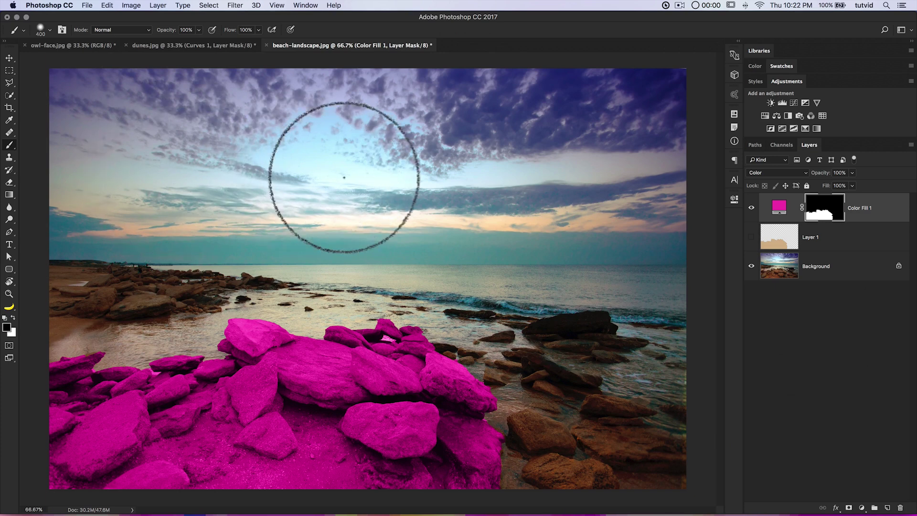
key(shift+bracketright)
key(shift+bracketright)
key(shift+bracketright)
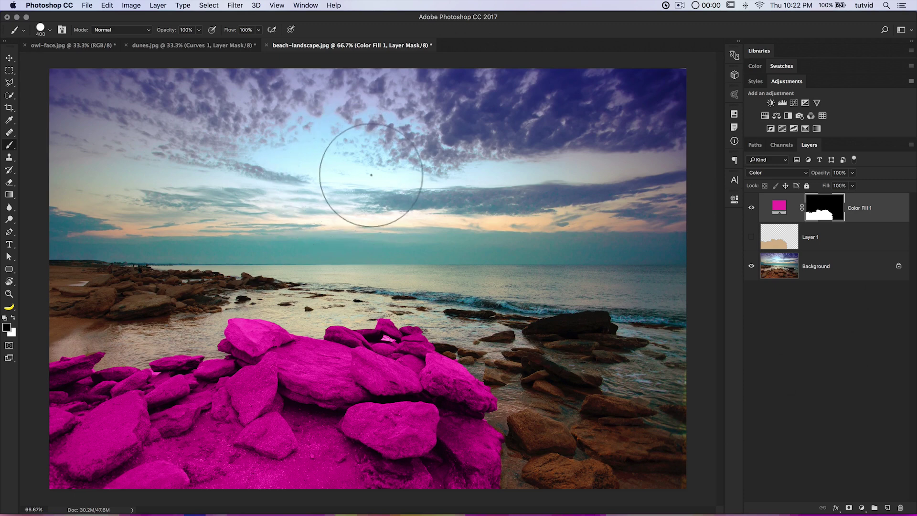
key(shift+bracketleft)
key(shift+bracketleft)
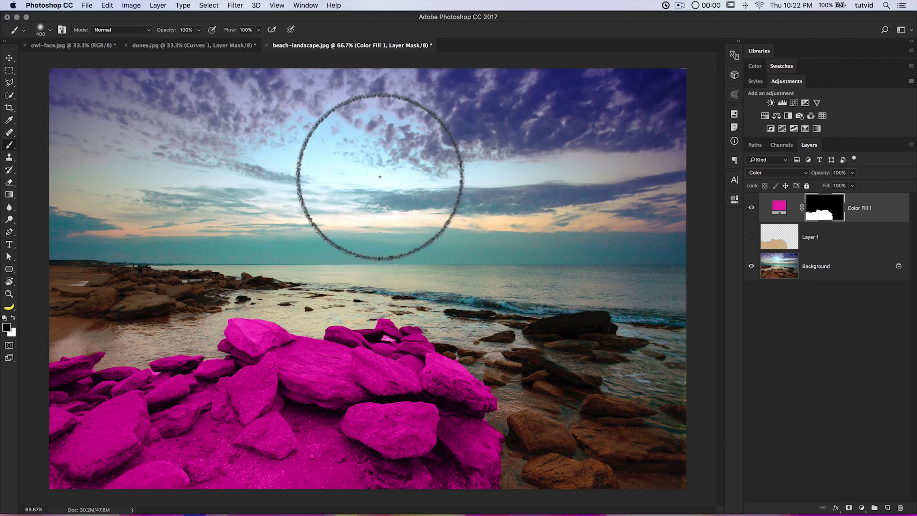
- Enlarge the brush to 900, then shrink it to about 300
key(shift+bracketright)
key(shift+bracketright)
key(bracketright)
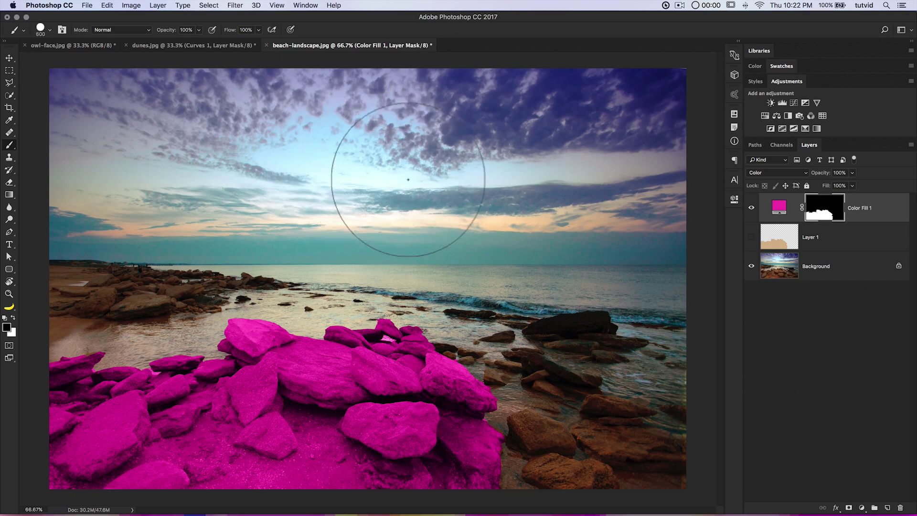
key(bracketright)
key(bracketright)
key(bracketright)
key(bracketleft)
key(bracketleft)
key(bracketleft)
key(bracketleft)
key(bracketleft)
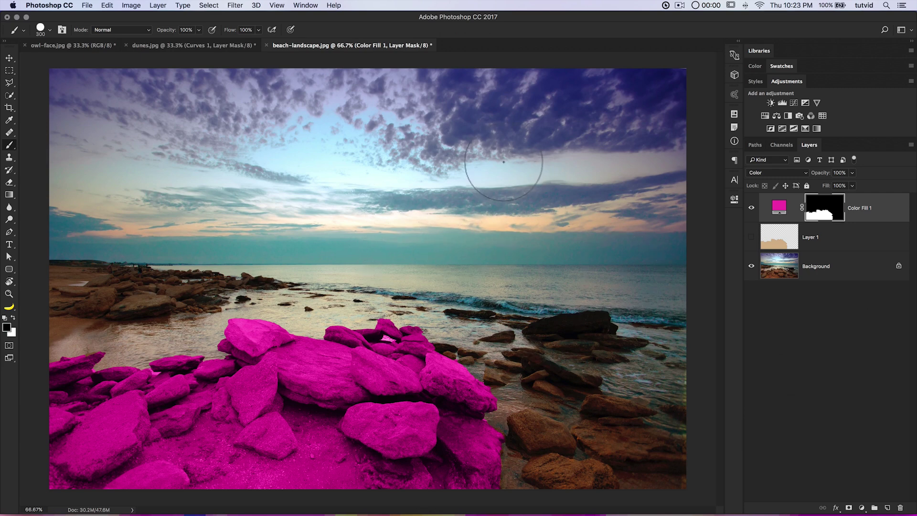
- Toggle hidden panels and full-screen mode to view the image, then restore the normal window
key(Tab)
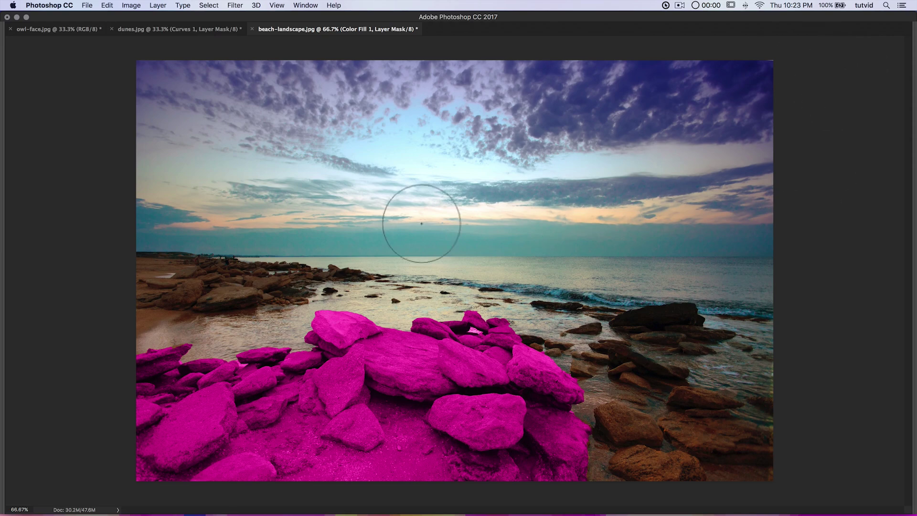
key(Tab)
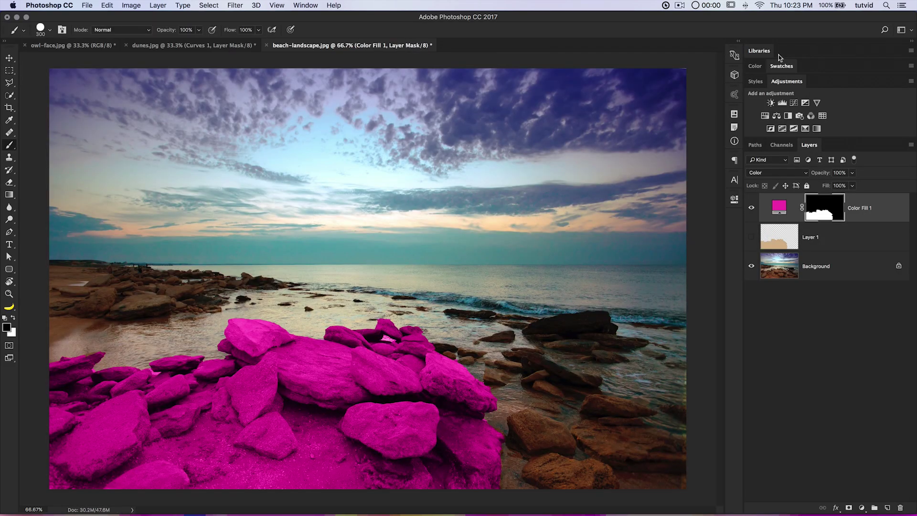
key(shift+Tab)
key(shift+Tab)
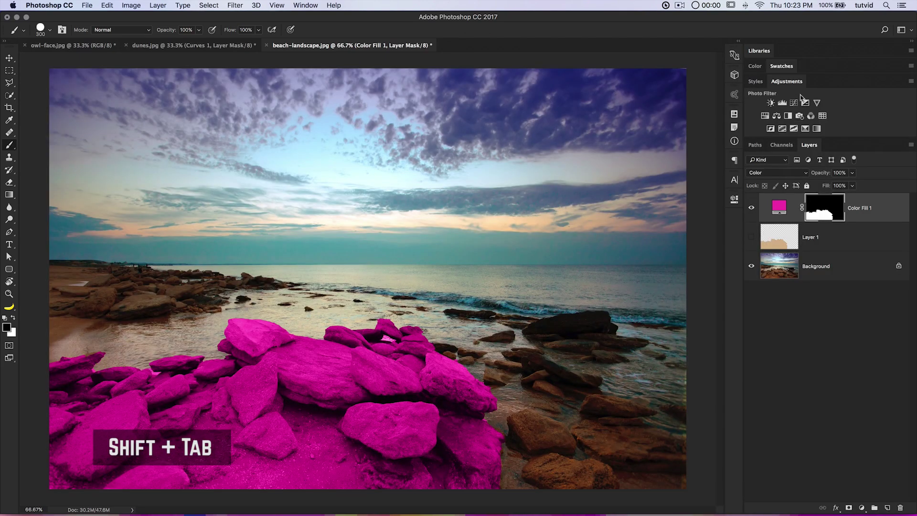
key(Tab)
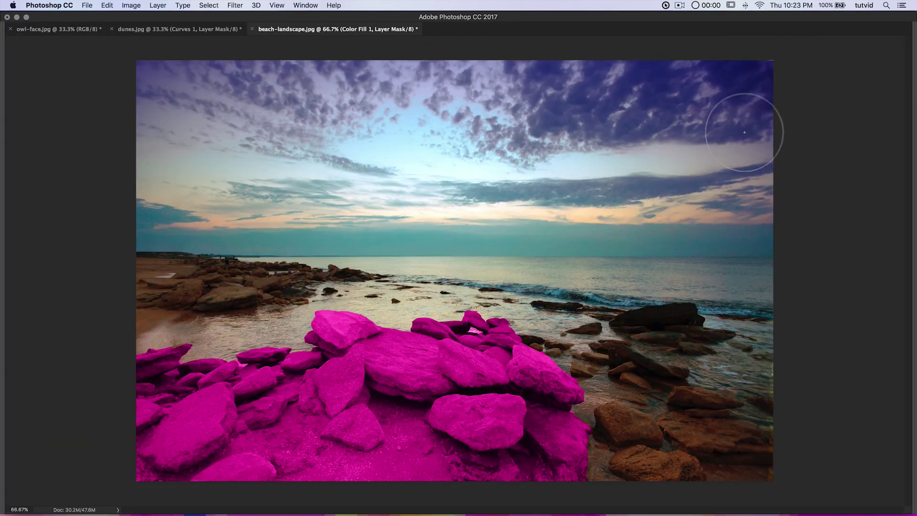
key(f)
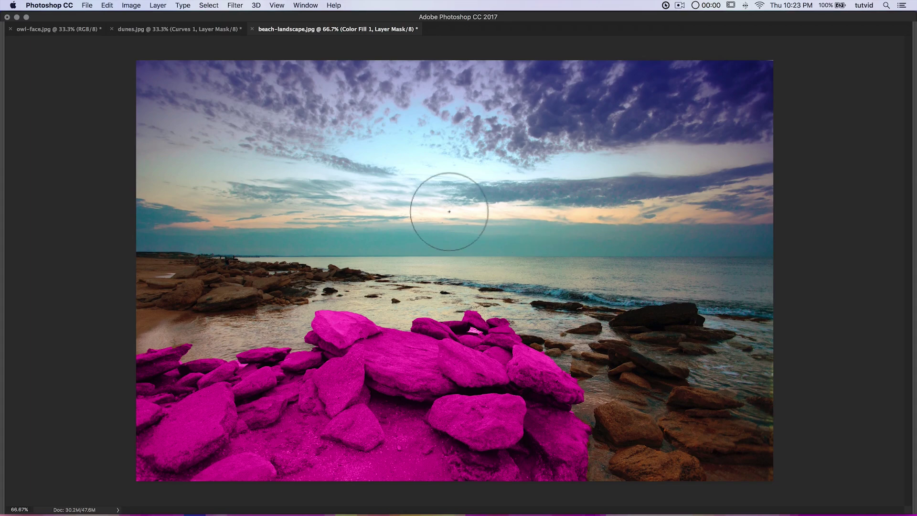
key(Tab)
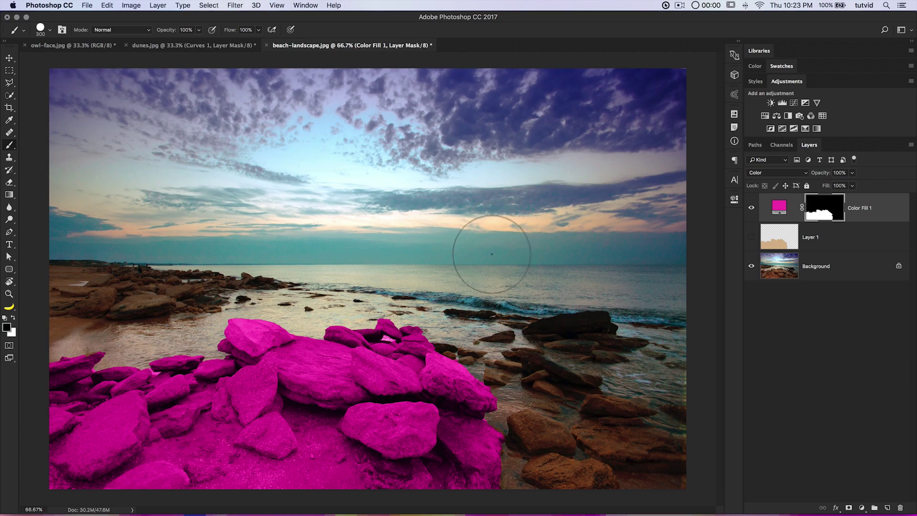
key(ctrl+Tab)
key(ctrl+Tab)
key(ctrl+Tab)
key(ctrl+Tab)
key(ctrl+Tab)
key(ctrl+shift+Tab)
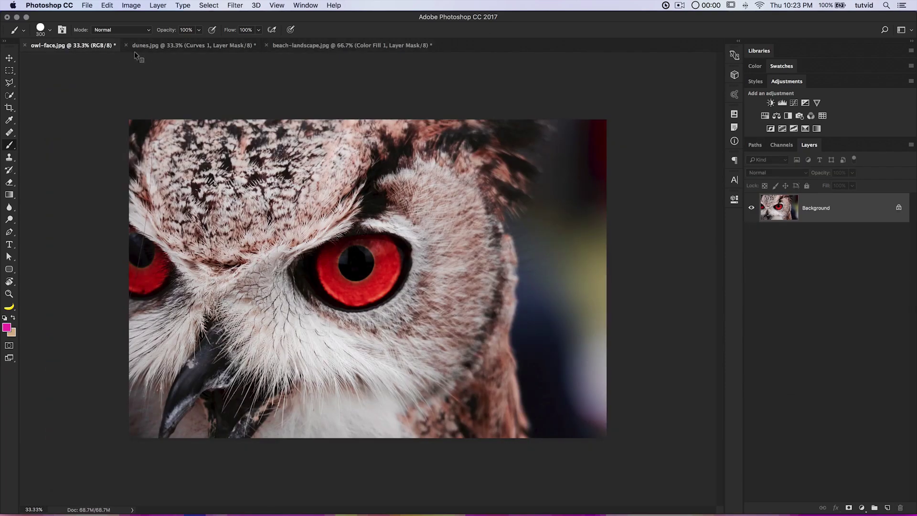
key(ctrl+Tab)
key(ctrl+Tab)
key(ctrl+Tab)
key(ctrl+Tab)
key(ctrl+Tab)
key(ctrl+Tab)
key(ctrl+Tab)
key(ctrl+Tab)
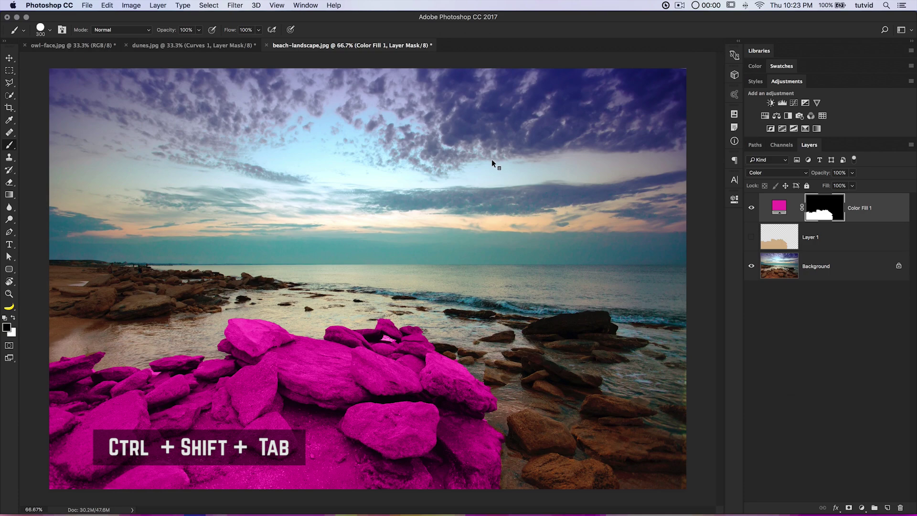
key(ctrl+shift+Tab)
key(ctrl+shift+Tab)
key(ctrl+shift+Tab)
key(ctrl+shift+Tab)
key(ctrl+Tab)
key(ctrl+Tab)
key(ctrl+Tab)
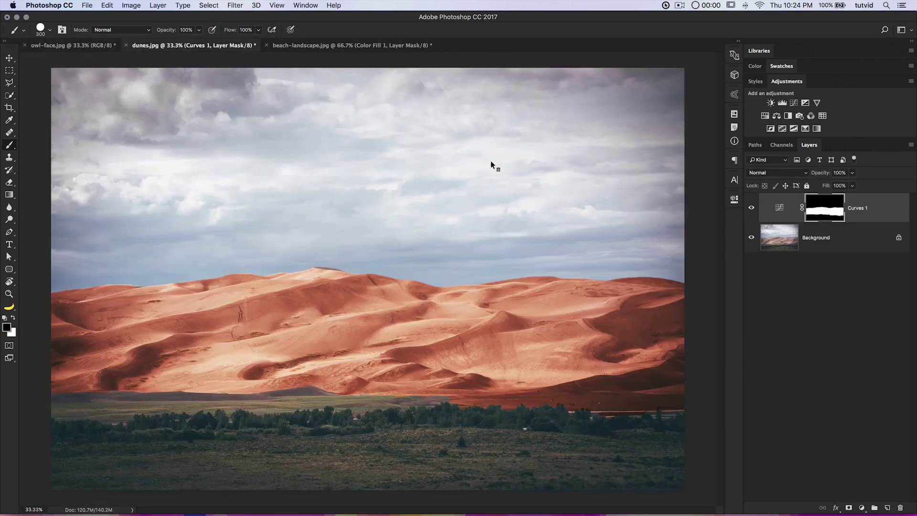
key(ctrl+Tab)
key(ctrl+Tab)
key(ctrl+Tab)
key(ctrl+Tab)
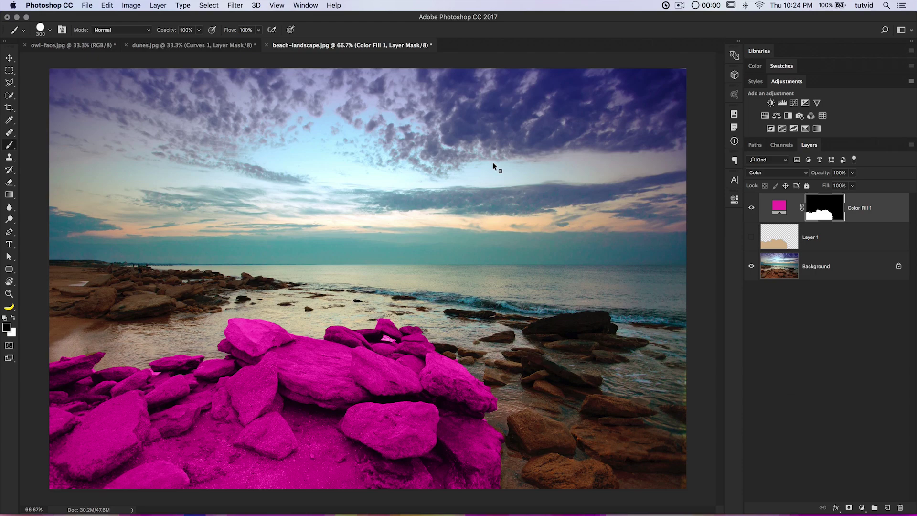
key(ctrl+shift+Tab)
key(ctrl+shift+Tab)
key(ctrl+shift+Tab)
key(ctrl+shift+Tab)
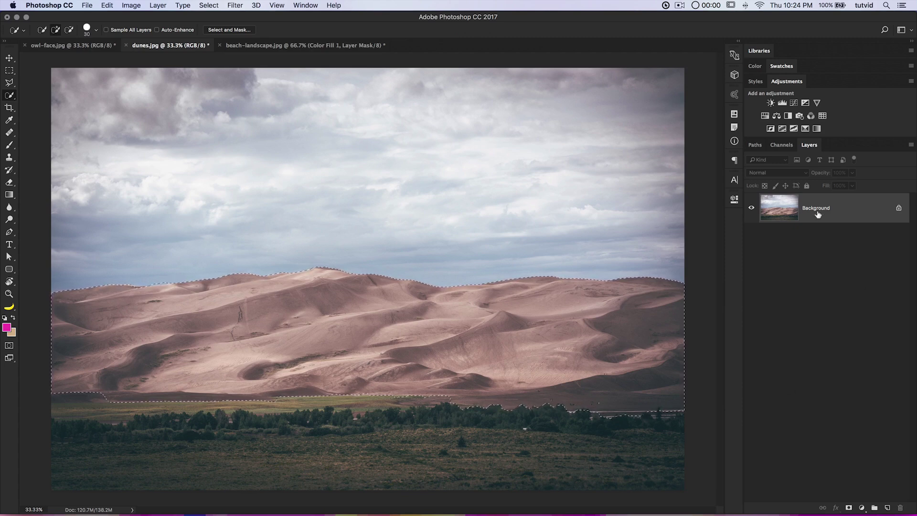
- Copy the selected dunes onto Layer 1 and briefly toggle its visibility
key(ctrl+j)
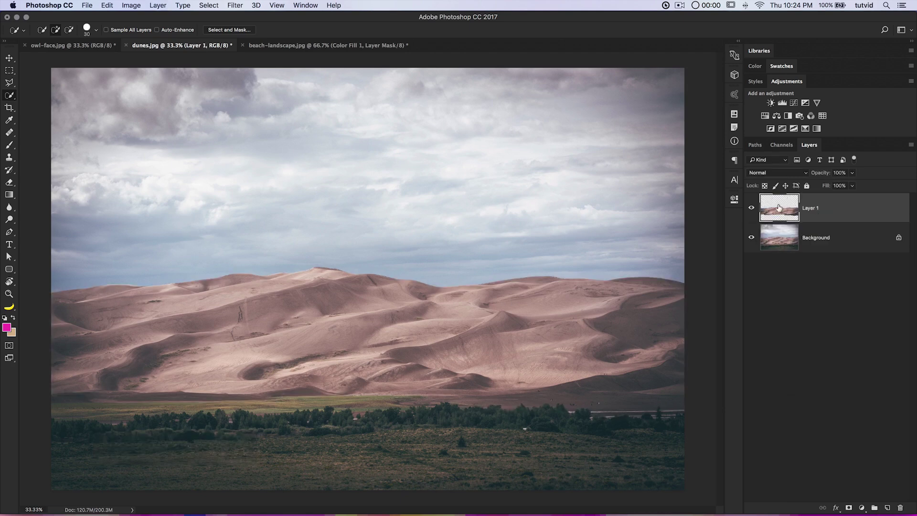
click(751, 208)
key(ctrl+t)
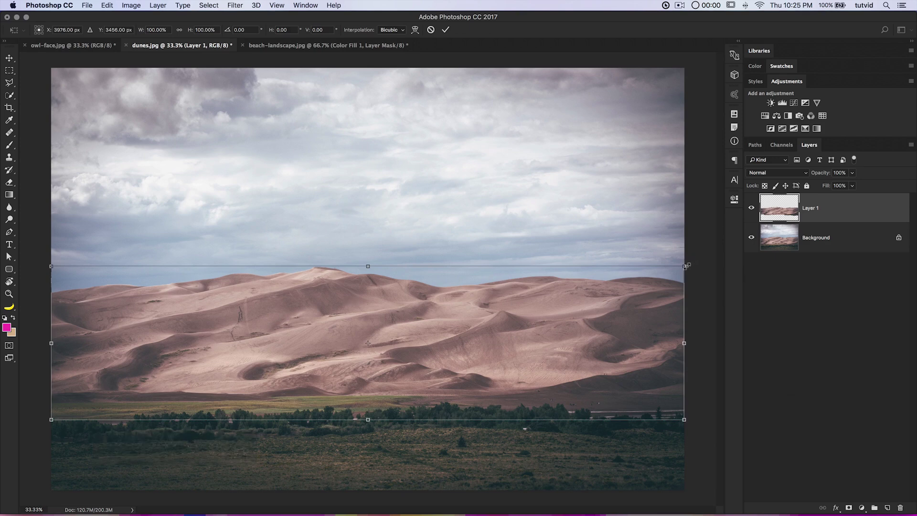
- Scale the dune copy to about 127%, flip it horizontally, raise it, and commit
drag(700, 256, 756, 237)
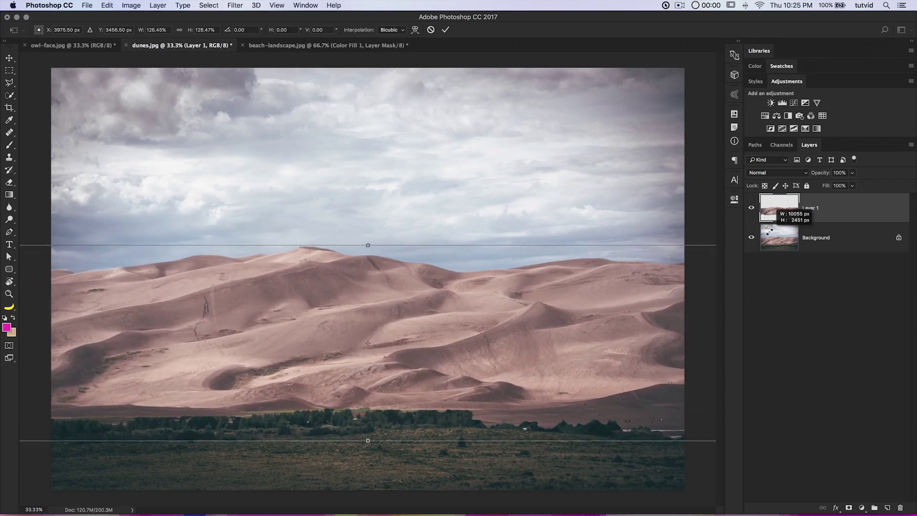
mouse_move(522, 315)
mouse_down()
mouse_move(492, 280)
mouse_move(494, 290)
mouse_up()
right_click(384, 284)
click(416, 404)
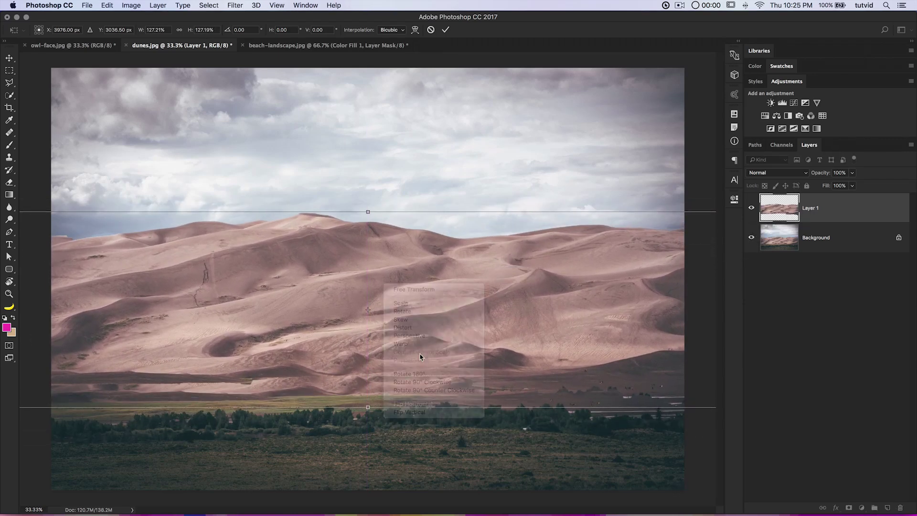
drag(413, 305, 394, 281)
right_click(447, 280)
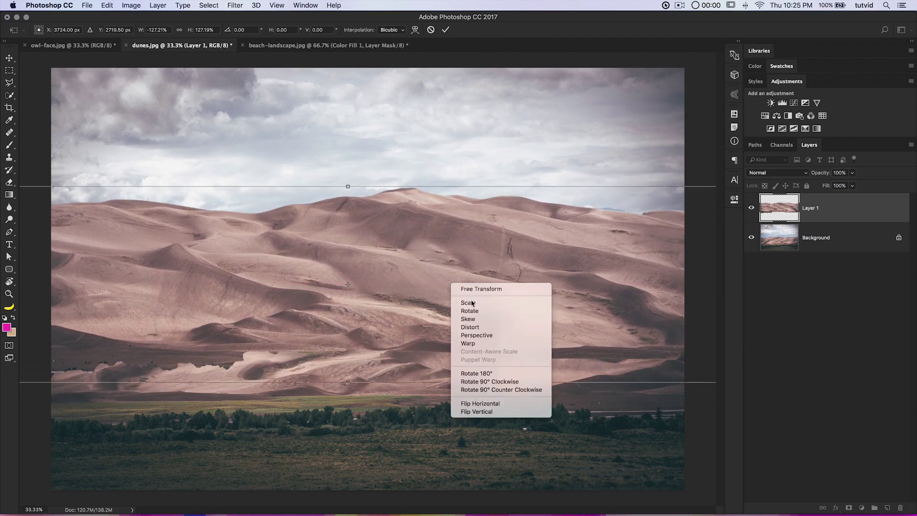
click(479, 403)
drag(491, 278, 485, 284)
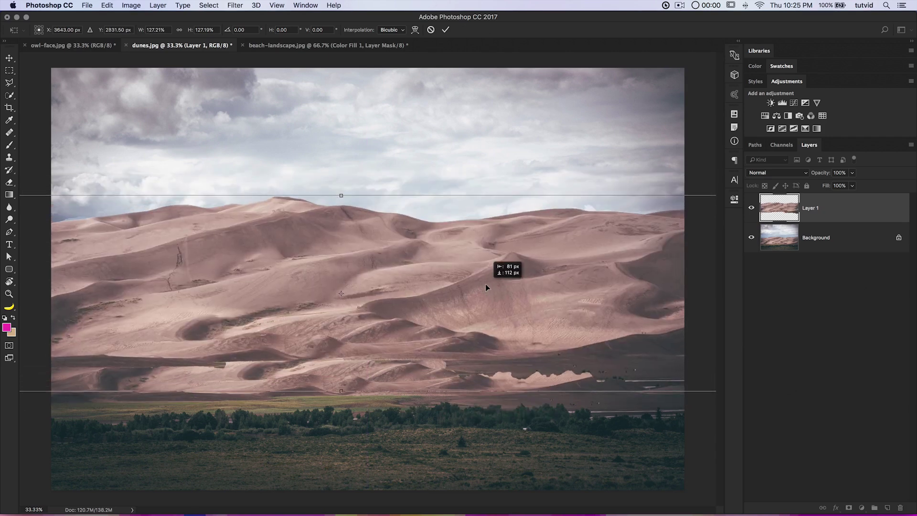
key(Return)
key(w)
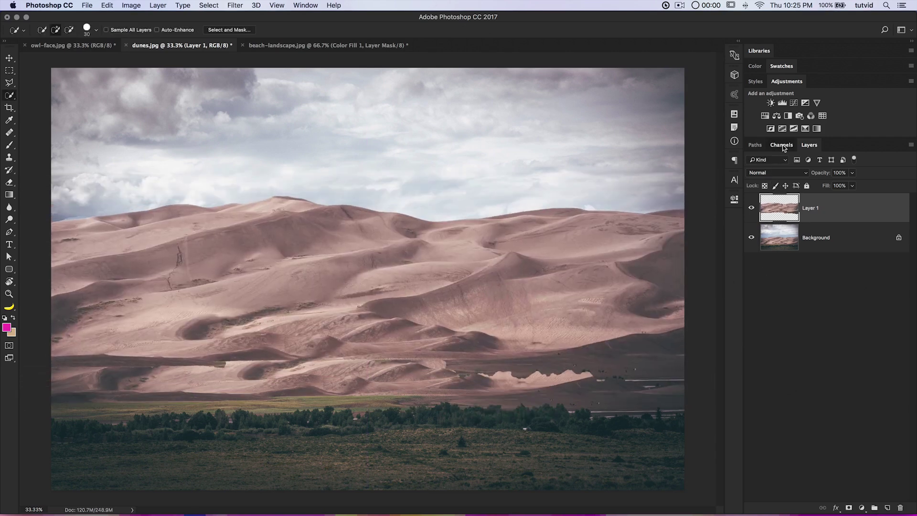
- Load the Alpha 1 channel and add it as Layer 1's mask, then compare visibility
click(782, 144)
super+click(775, 285)
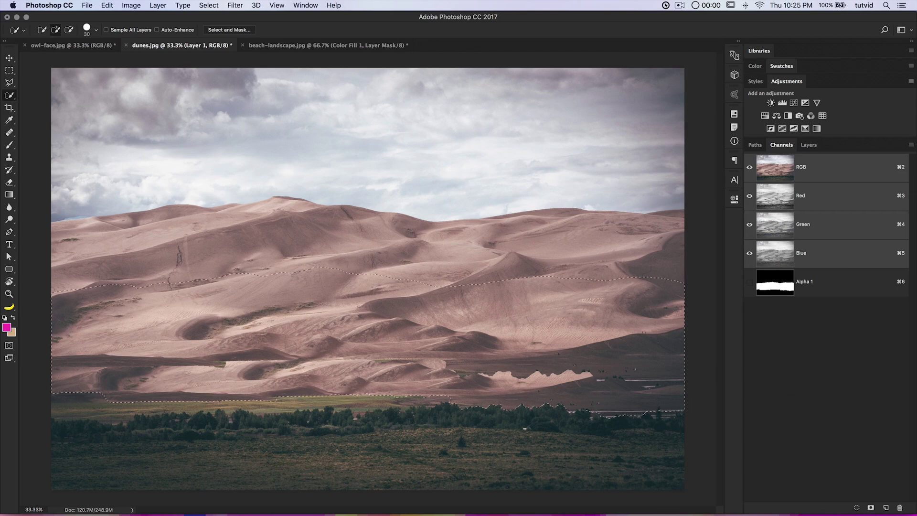
click(810, 145)
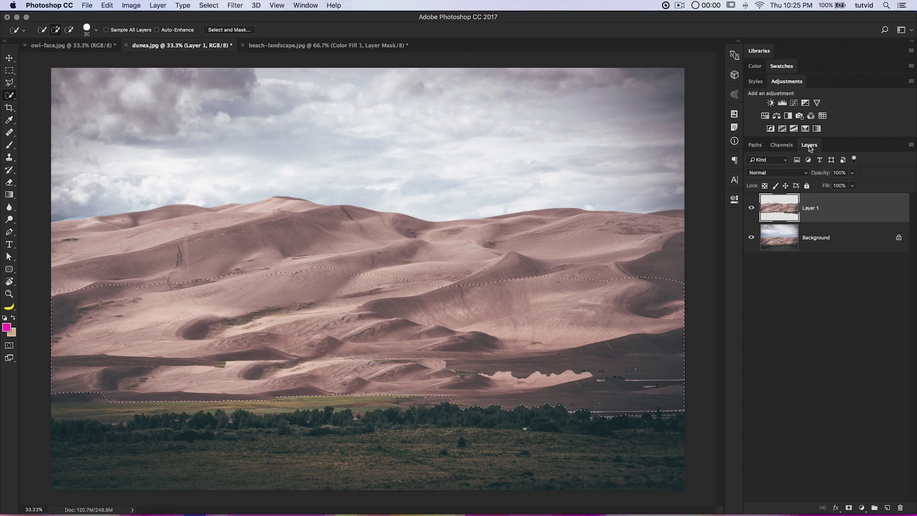
alt+click(848, 508)
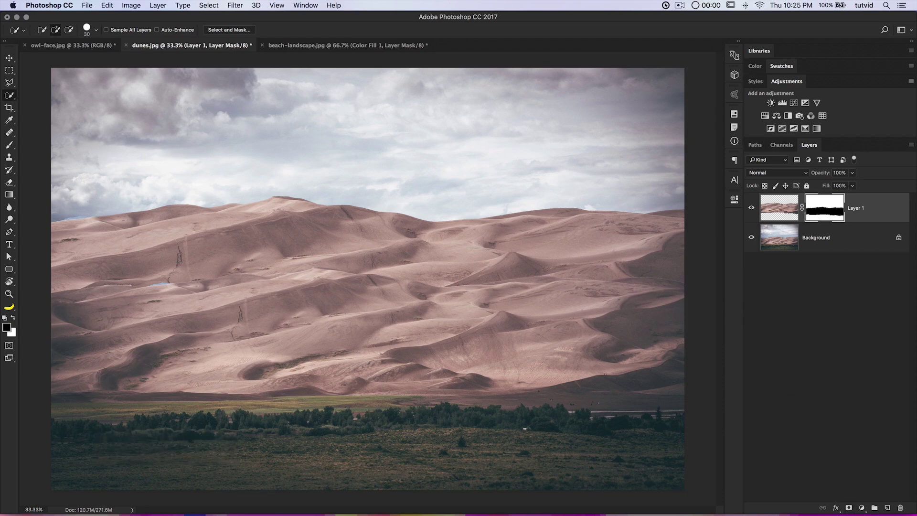
click(752, 208)
click(751, 208)
click(115, 5)
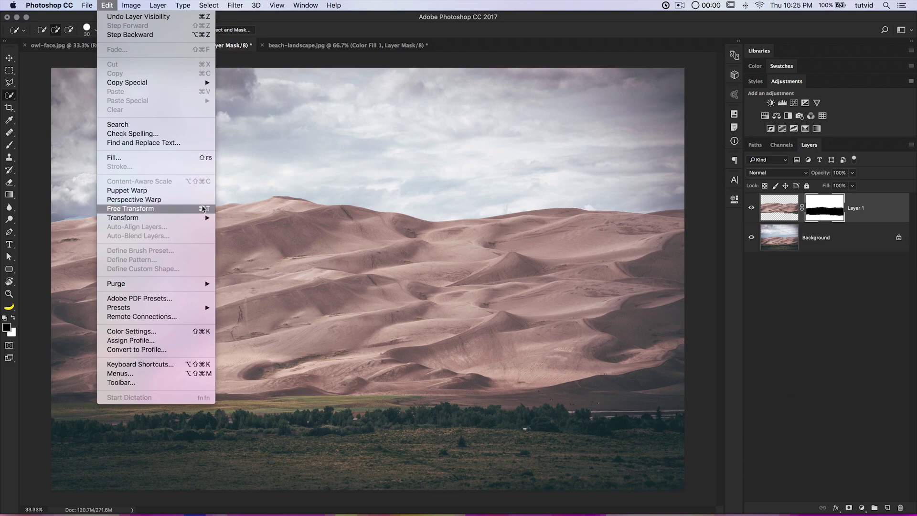
click(107, 4)
scroll(249, 201, up, 4)
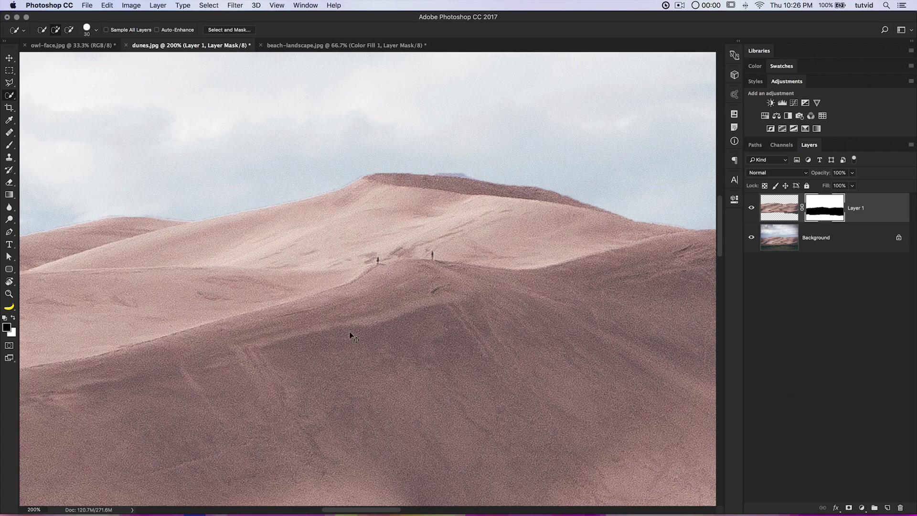
key(super+0)
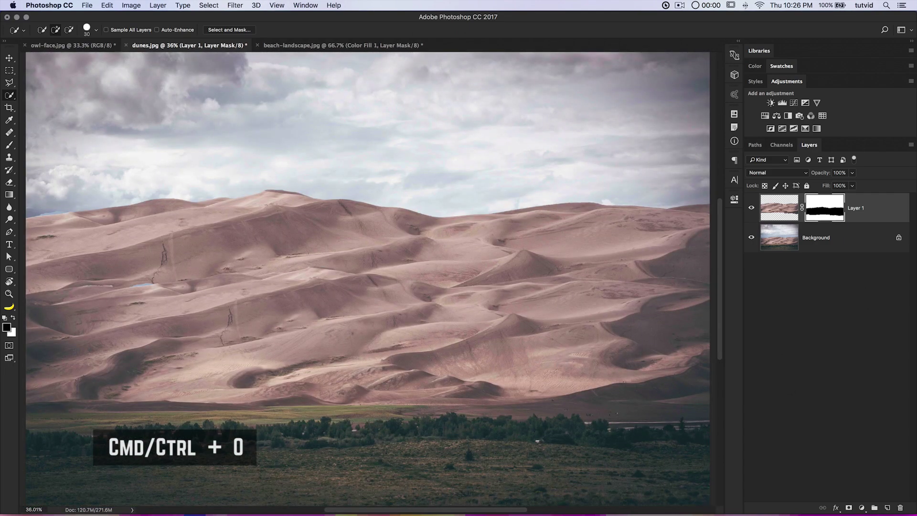
key(super+1)
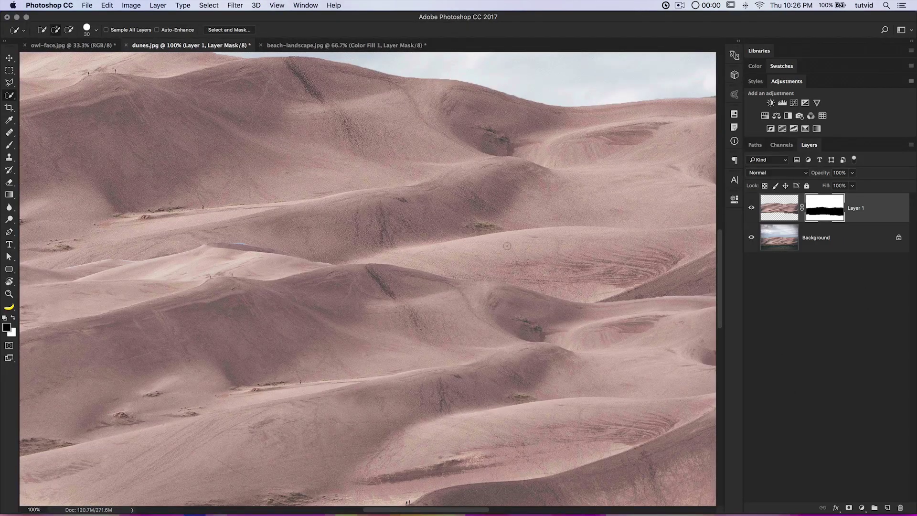
key(super+0)
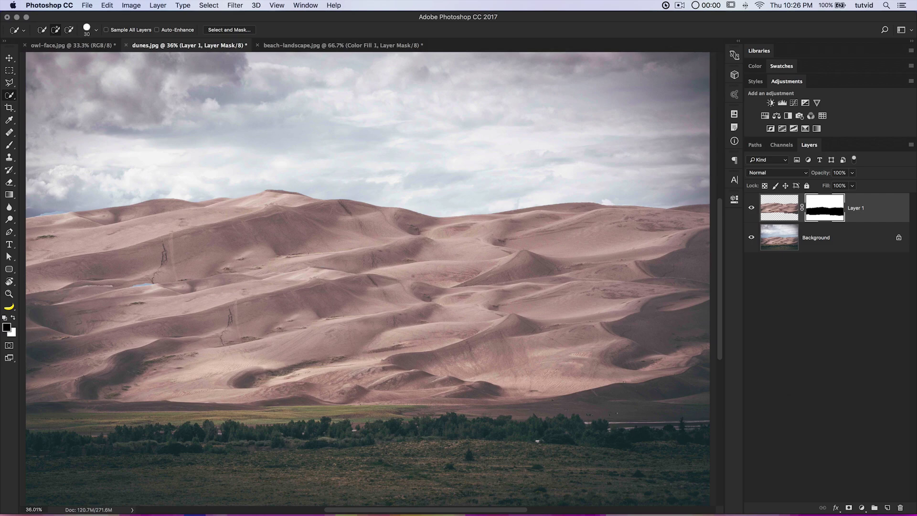
- Zoom the dunes composite to 100% and pan across it to inspect the blend
key(super+1)
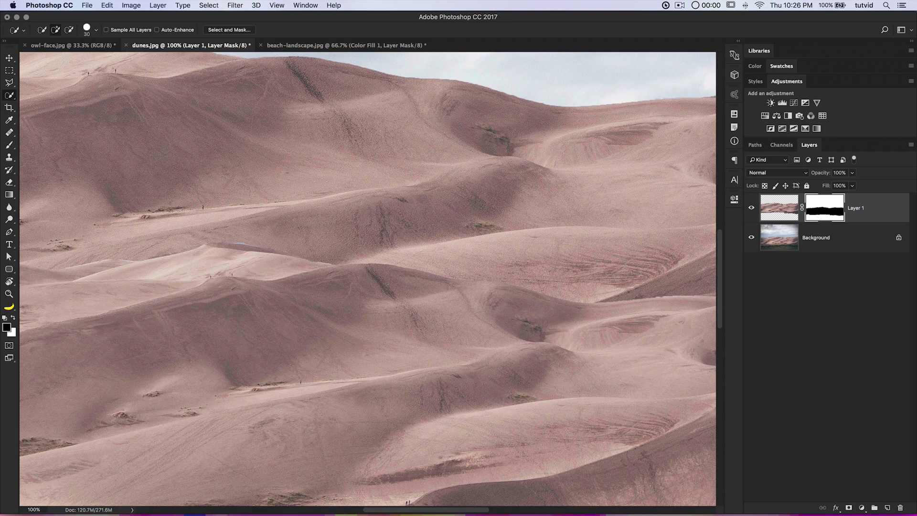
mouse_move(234, 170)
mouse_down()
mouse_move(446, 191)
mouse_move(301, 206)
mouse_move(499, 180)
mouse_move(281, 198)
mouse_move(547, 219)
mouse_move(416, 183)
mouse_move(294, 215)
mouse_move(348, 200)
mouse_move(501, 213)
mouse_move(440, 271)
mouse_move(557, 191)
mouse_move(554, 206)
mouse_move(352, 220)
mouse_move(430, 199)
mouse_up()
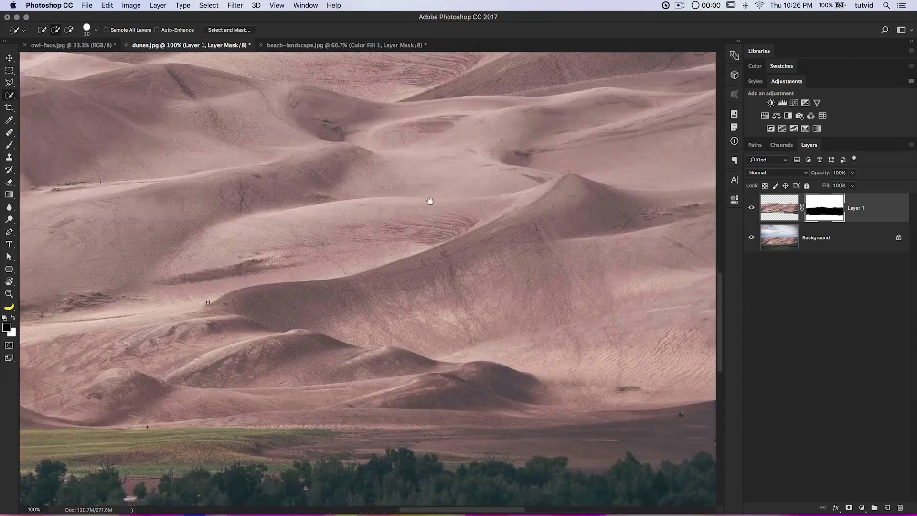
mouse_move(722, 295)
mouse_down()
mouse_move(720, 237)
mouse_move(722, 278)
mouse_up()
drag(465, 511, 343, 510)
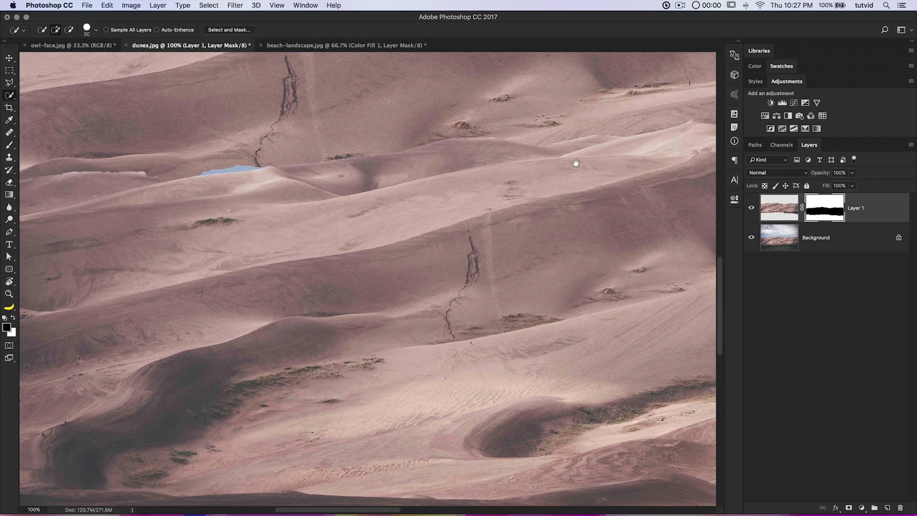
mouse_move(575, 163)
mouse_down()
mouse_move(465, 337)
mouse_move(516, 172)
mouse_move(346, 180)
mouse_move(393, 151)
mouse_move(426, 260)
mouse_move(563, 224)
mouse_move(594, 255)
mouse_move(379, 243)
mouse_move(426, 232)
mouse_move(372, 269)
mouse_move(569, 256)
mouse_move(422, 269)
mouse_up()
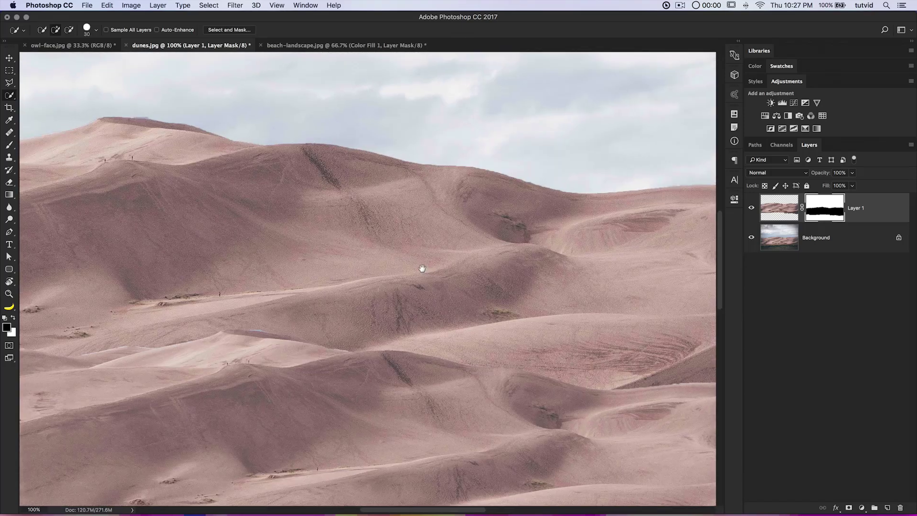